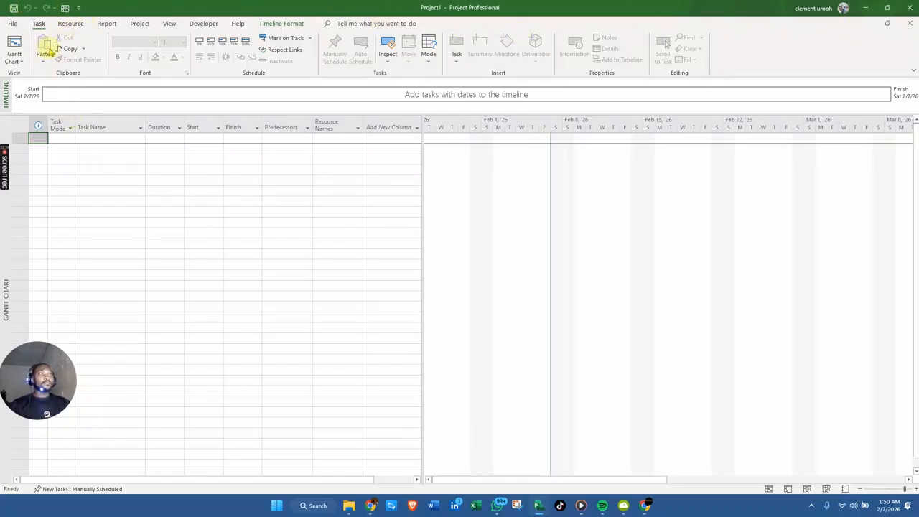
left_click(81, 200)
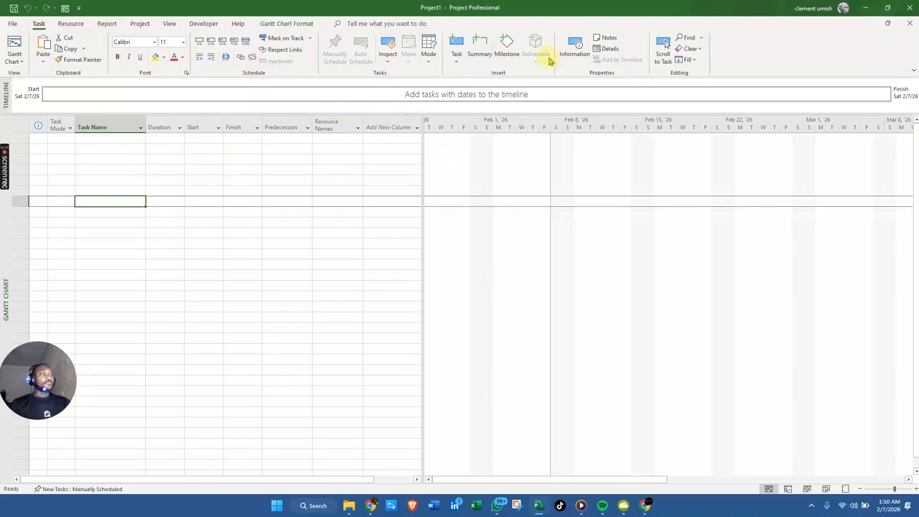
left_click(70, 23)
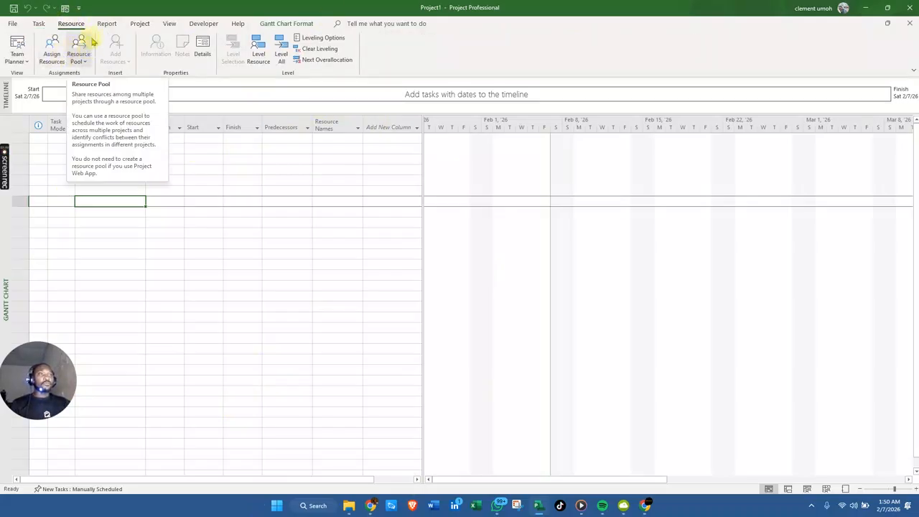
left_click(108, 23)
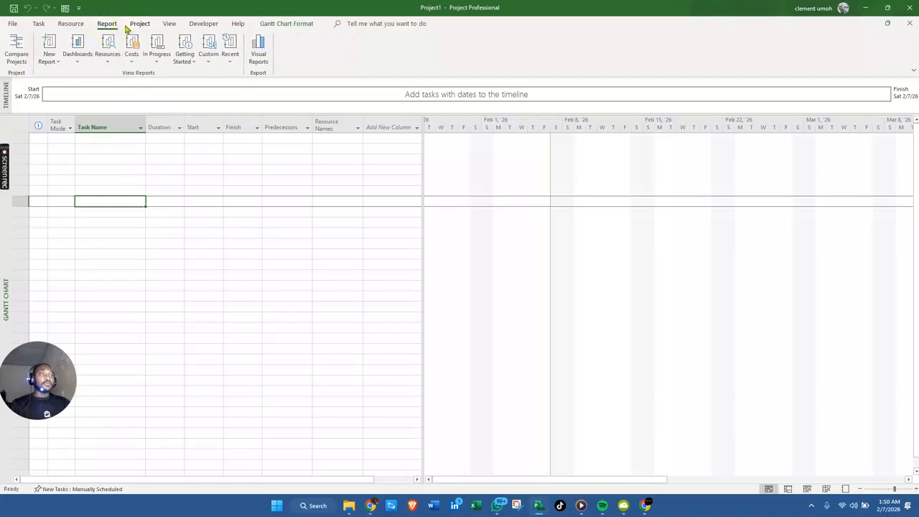
Try scheduling from Project Finish Date with the Standard calendar in the project information, and discard the changes
left_click(143, 26)
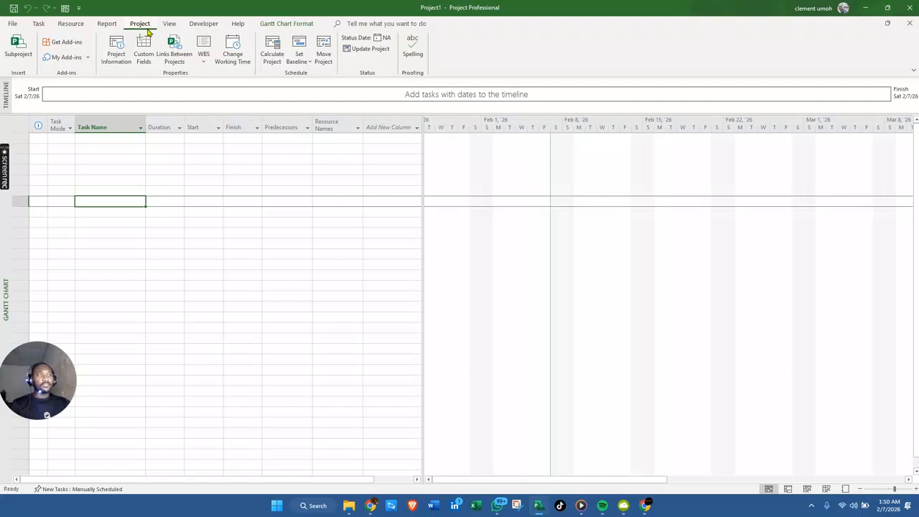
left_click(117, 52)
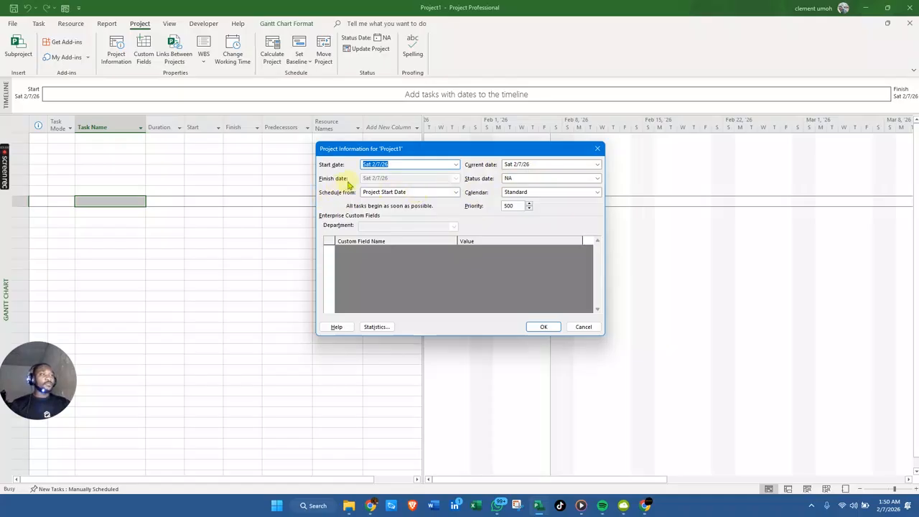
left_click(406, 193)
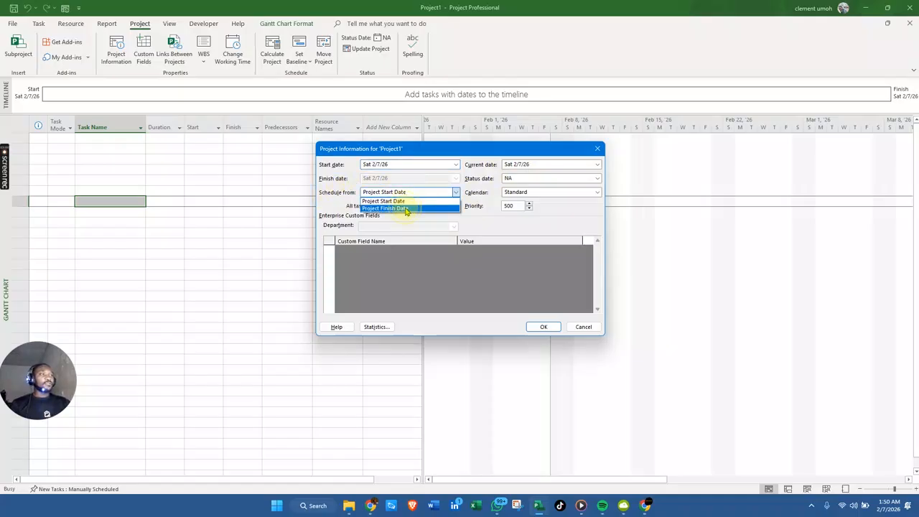
left_click(402, 205)
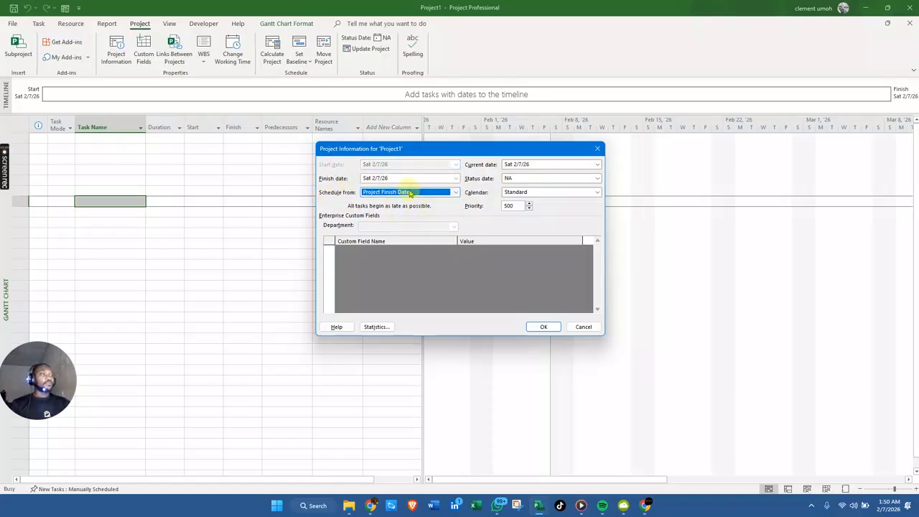
left_click(557, 195)
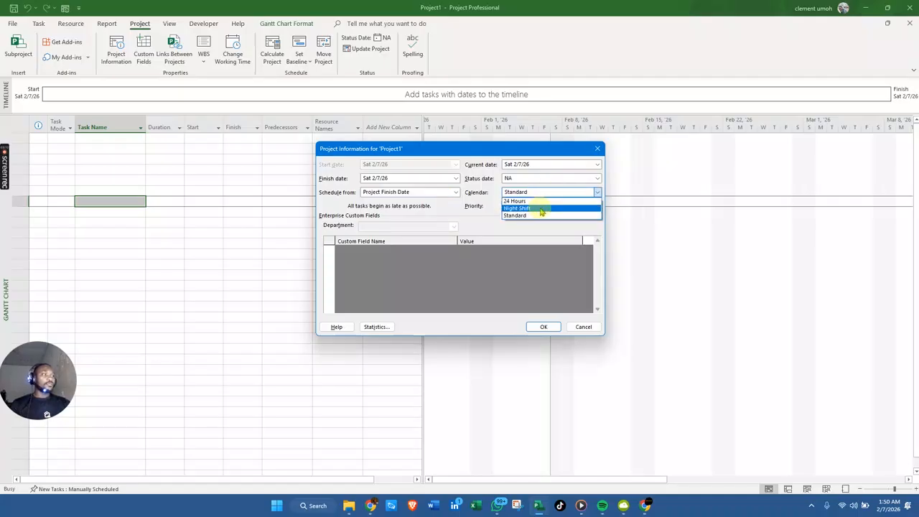
left_click(569, 213)
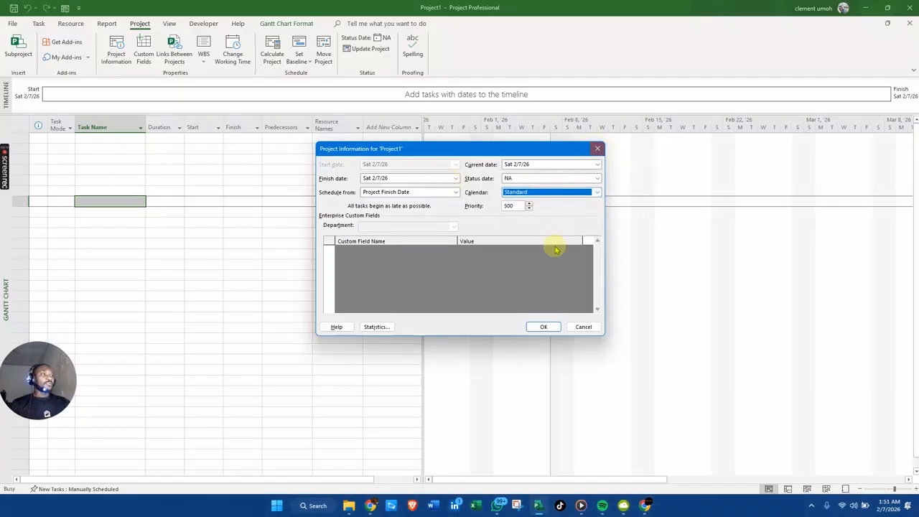
left_click(582, 327)
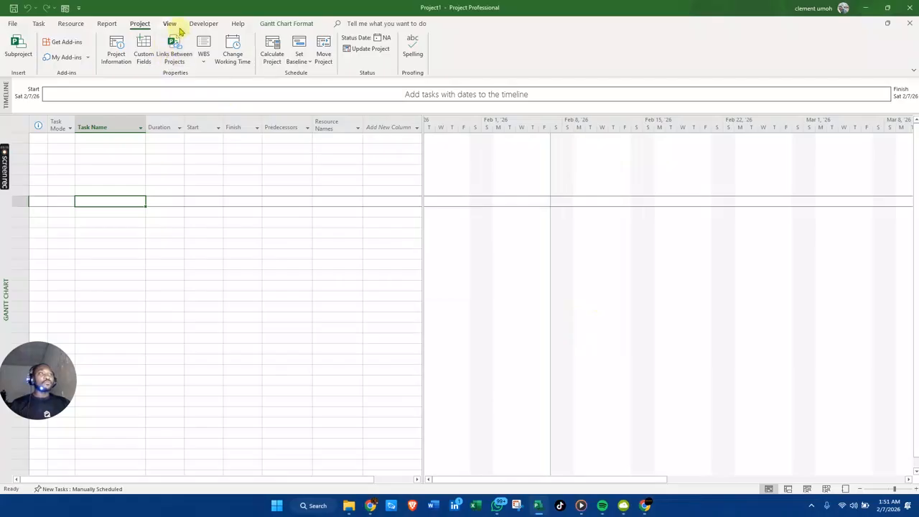
left_click(171, 24)
left_click(199, 24)
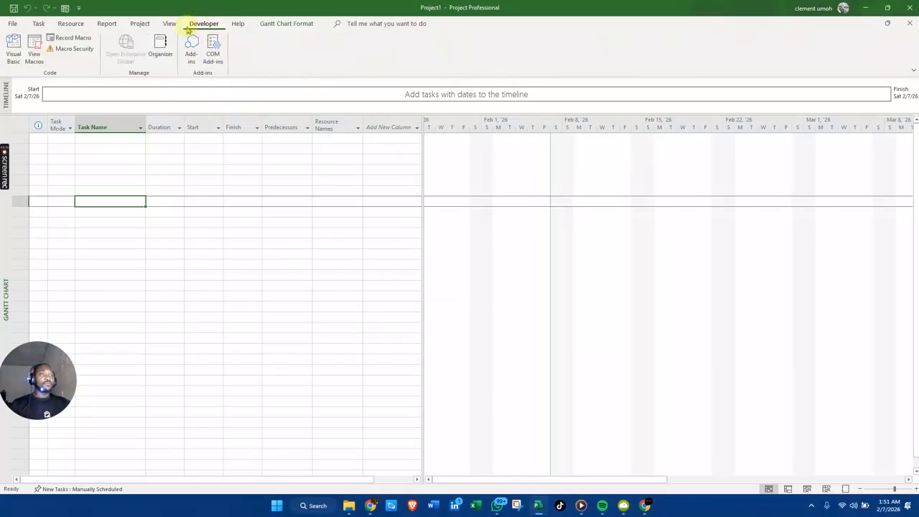
left_click(282, 24)
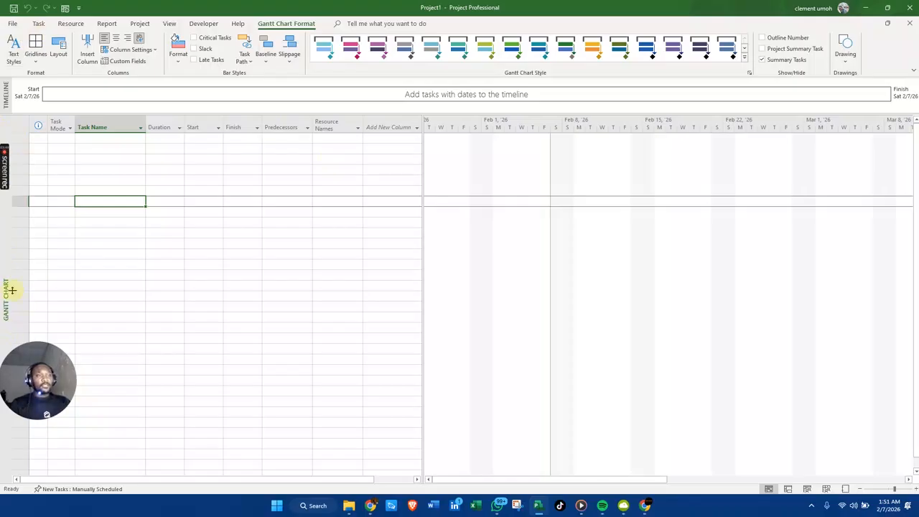
Look through the Calendar, Network Diagram, Task Form, Task Sheet and Tracking Gantt views of the empty project
right_click(5, 244)
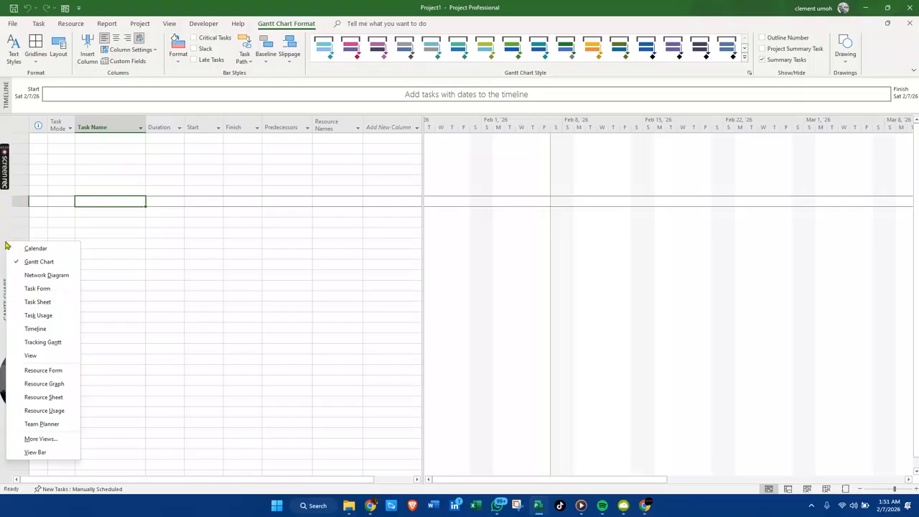
left_click(17, 248)
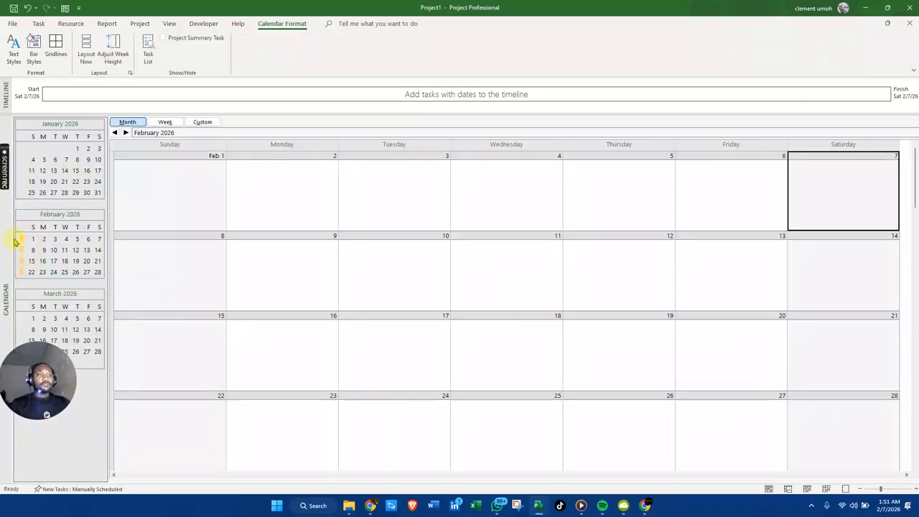
right_click(5, 232)
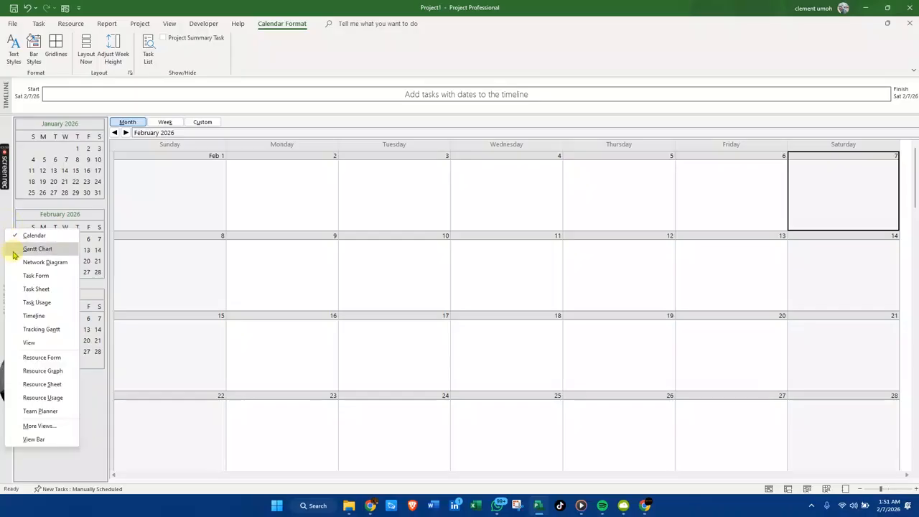
left_click(24, 265)
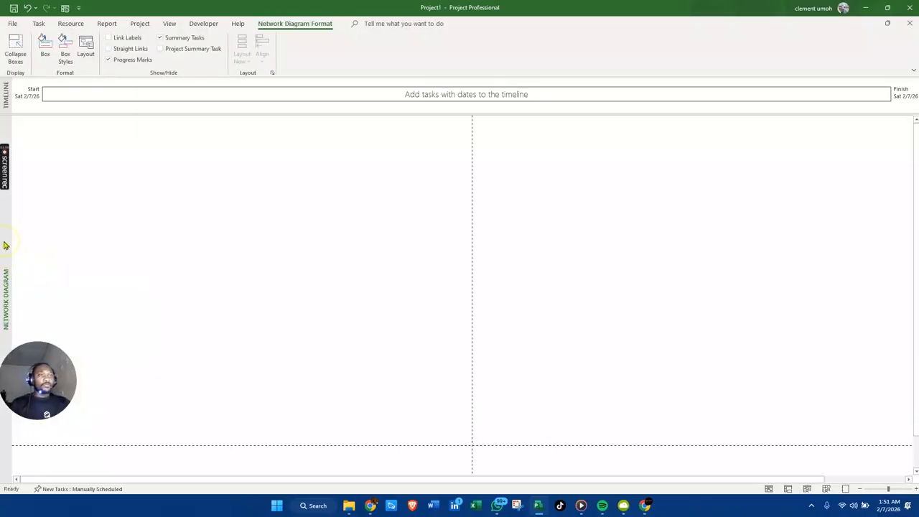
right_click(5, 245)
left_click(21, 290)
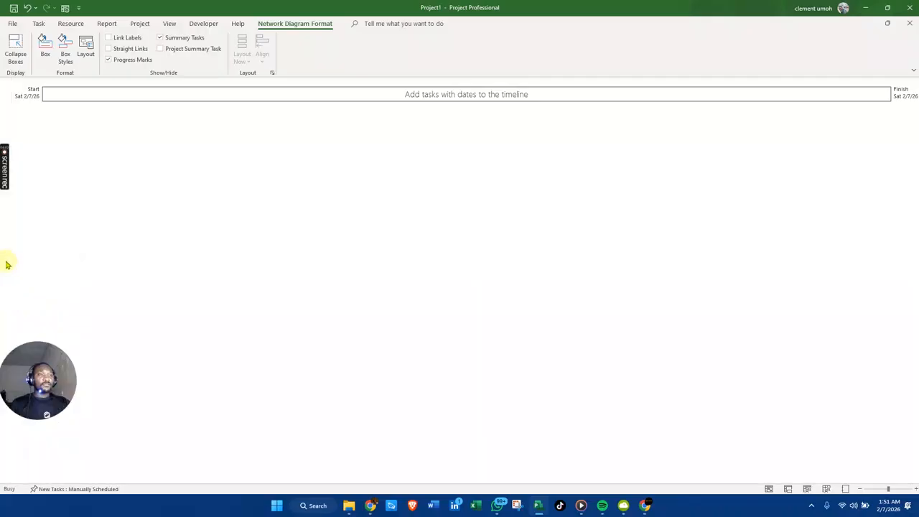
right_click(6, 251)
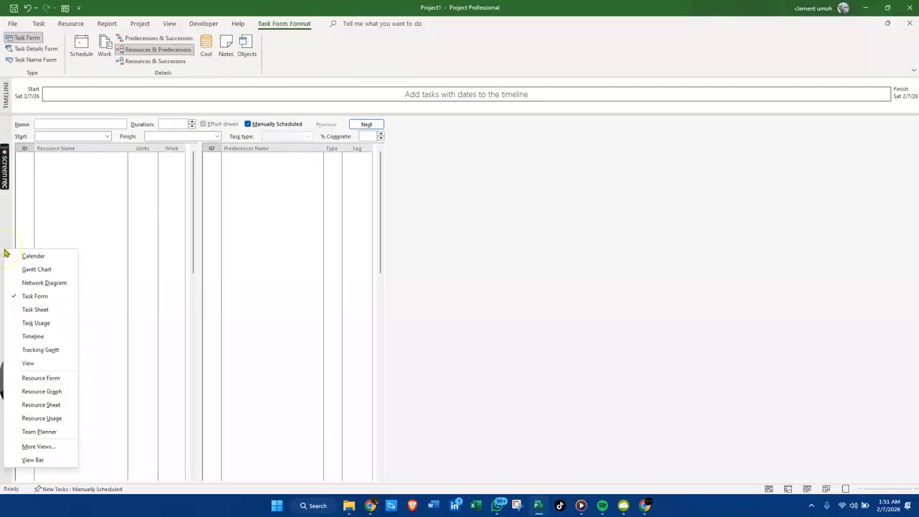
left_click(32, 314)
right_click(8, 246)
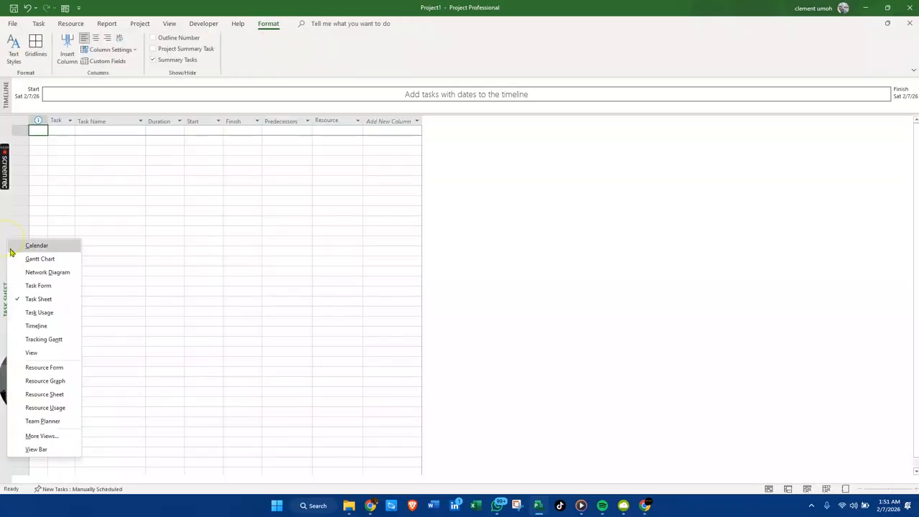
left_click(43, 346)
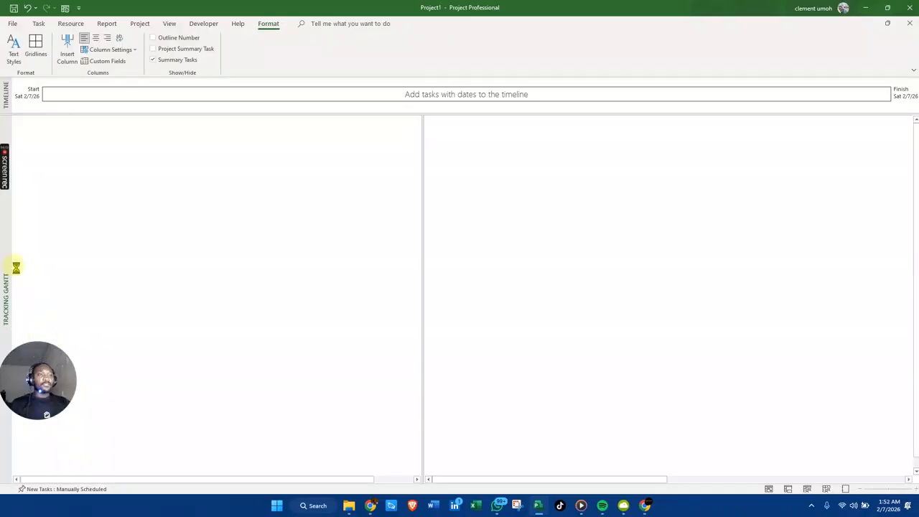
View the project as Resource Form and Team Planner, and return to the Gantt Chart view
right_click(10, 239)
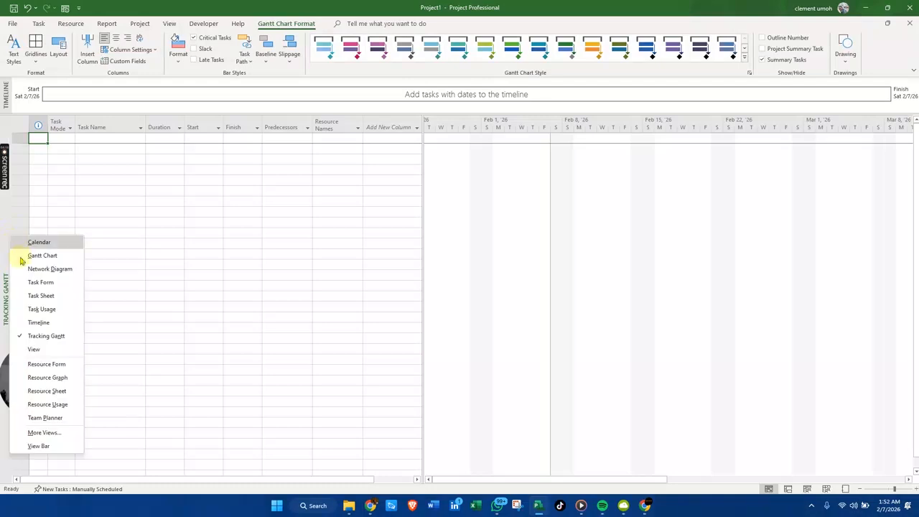
left_click(47, 365)
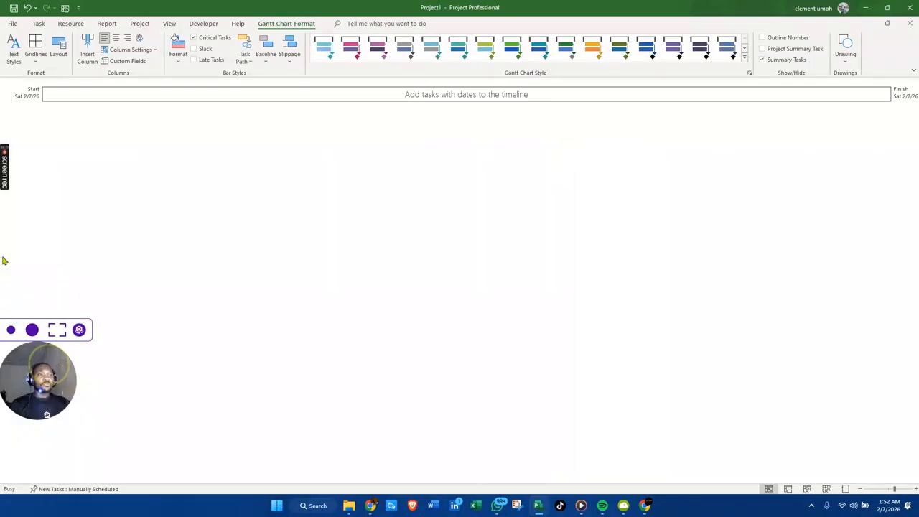
right_click(4, 244)
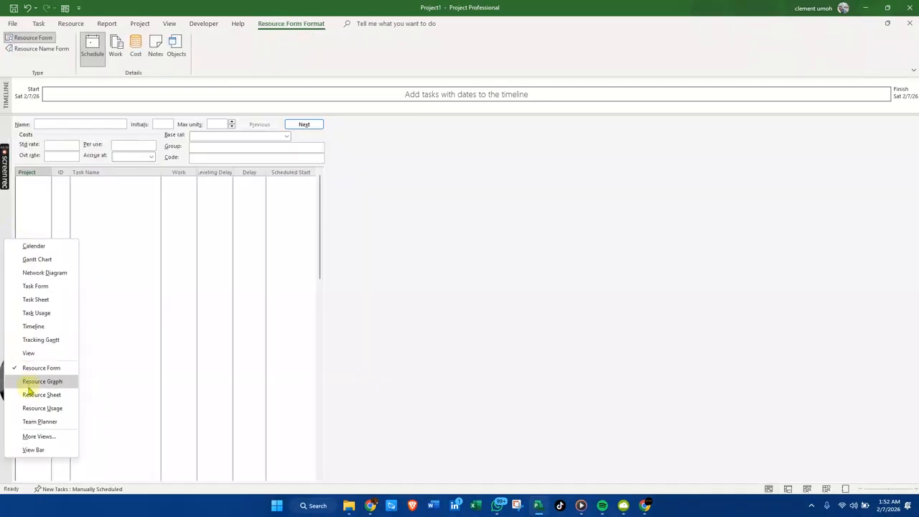
left_click(41, 423)
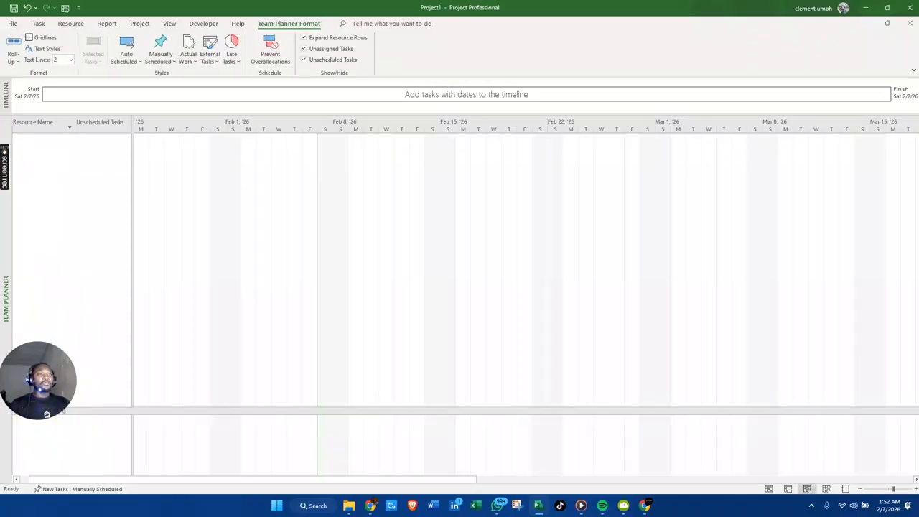
right_click(4, 214)
left_click(21, 231)
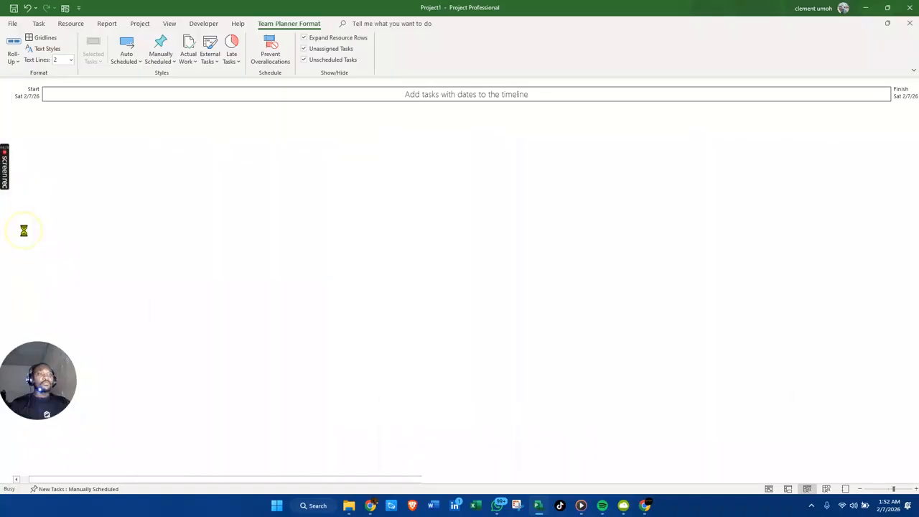
left_click(13, 24)
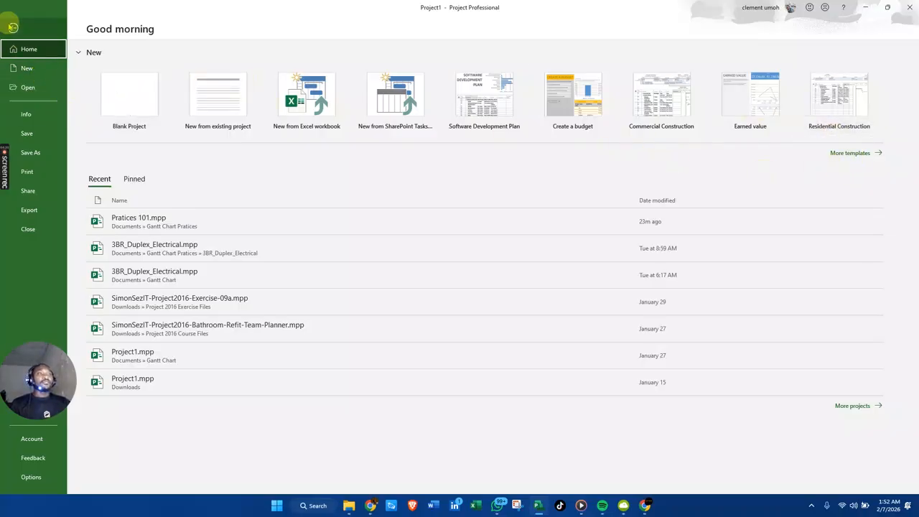
left_click(13, 28)
Enter five tasks named Task 1, Task 2, Task 3, Task 4 and Task 5 in the first rows of the task table
left_click(104, 129)
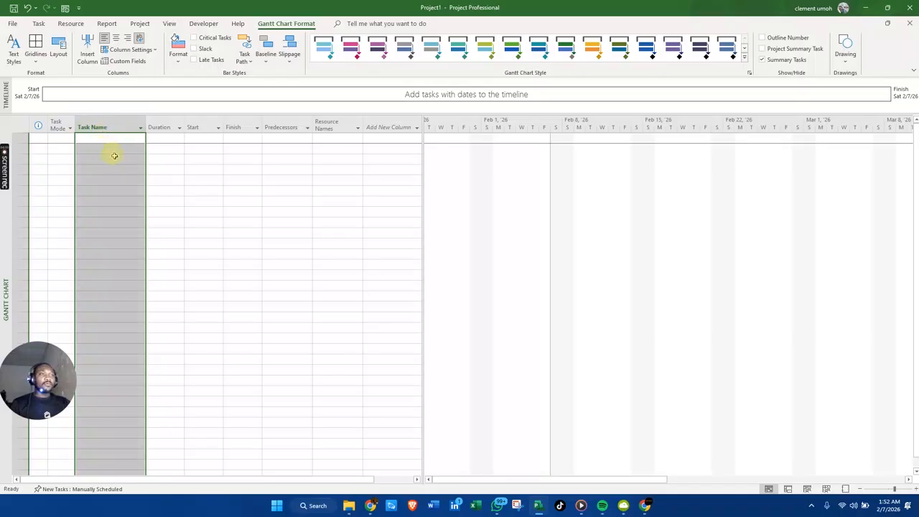
type("Ta")
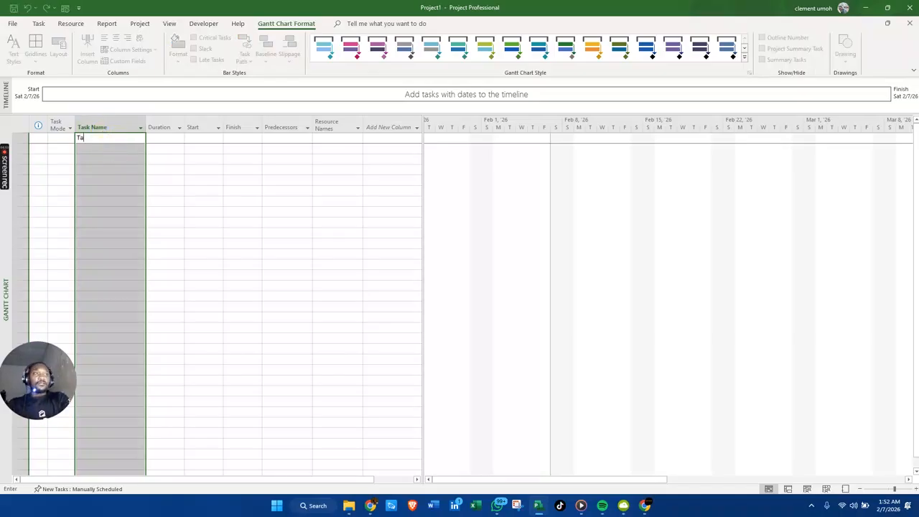
type("sk 1")
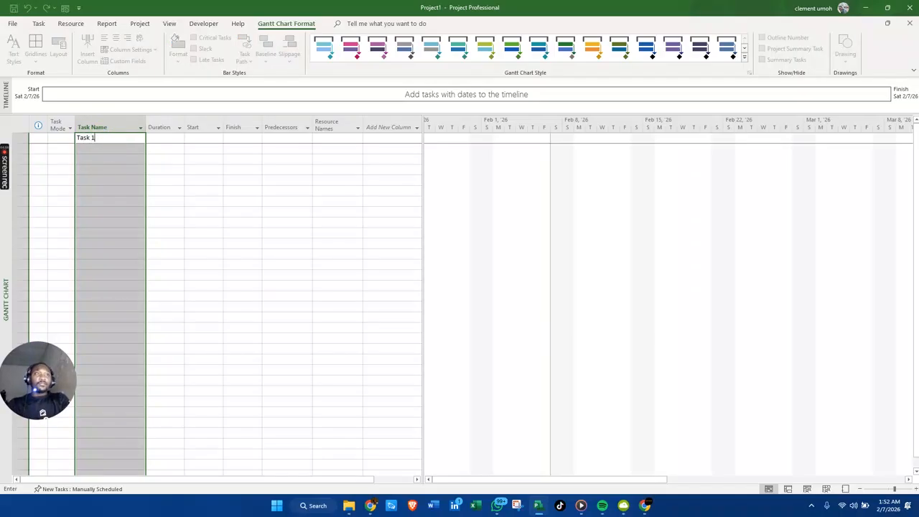
key("Return")
type("Task")
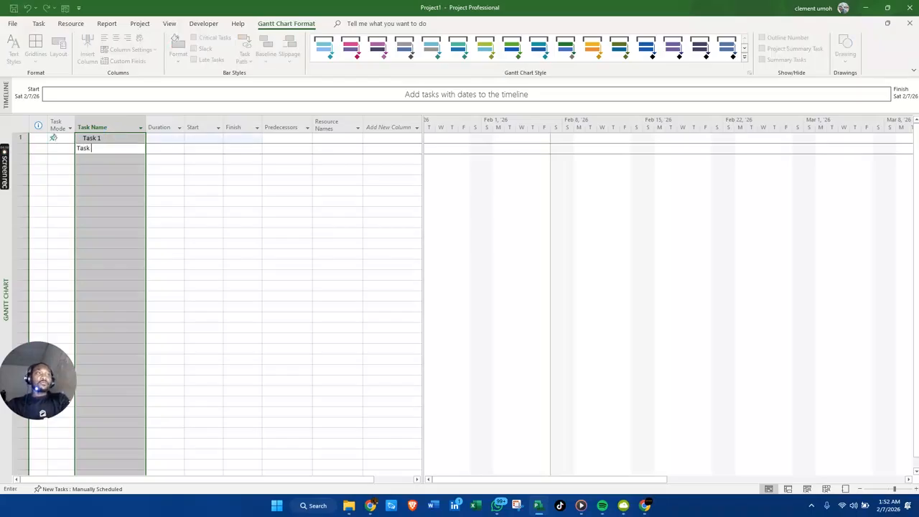
type(" 2")
key("Return")
type("Tas")
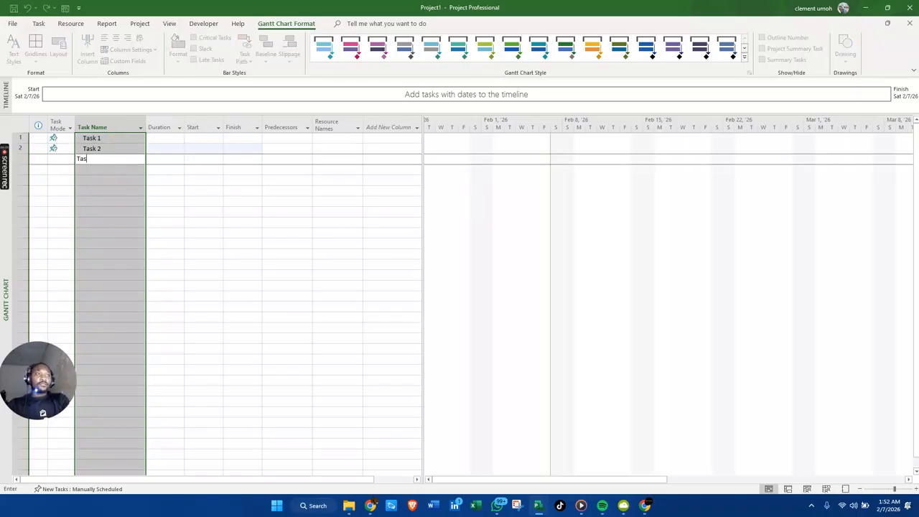
type("k 3")
key("Return")
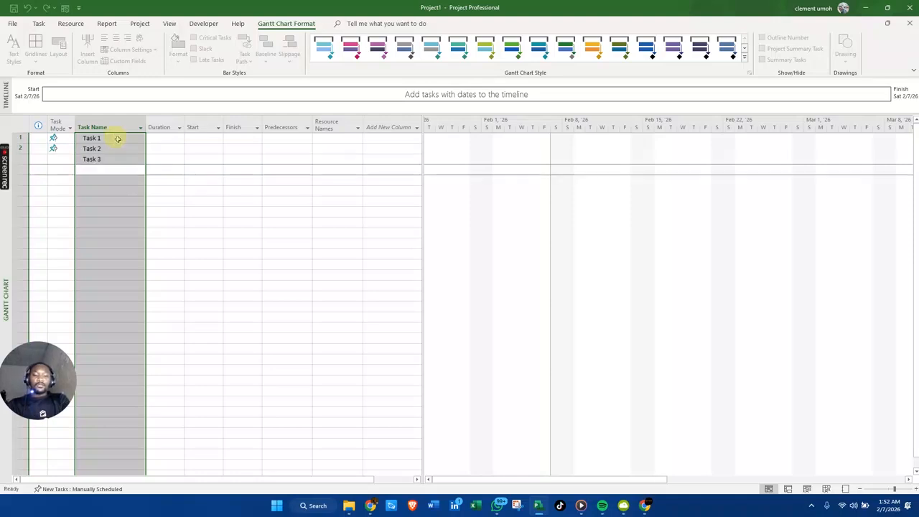
type("Task 4")
key("Return")
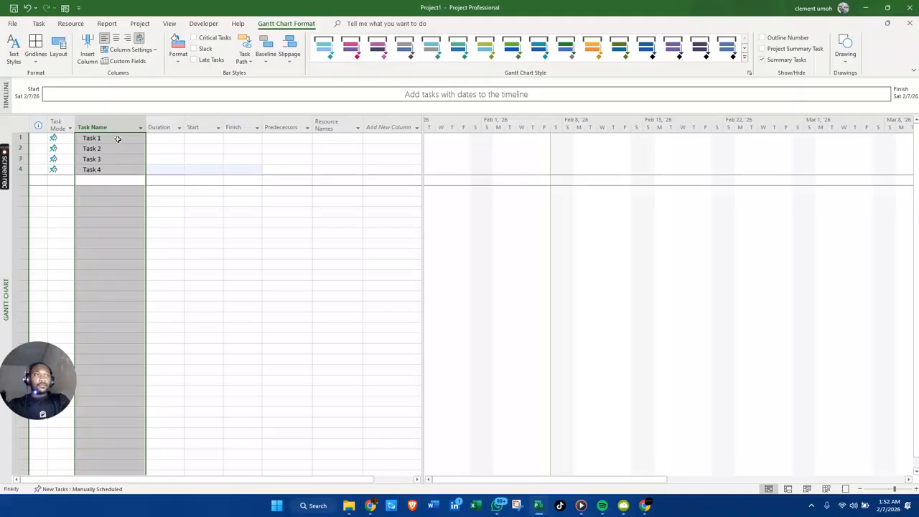
type("Task 5")
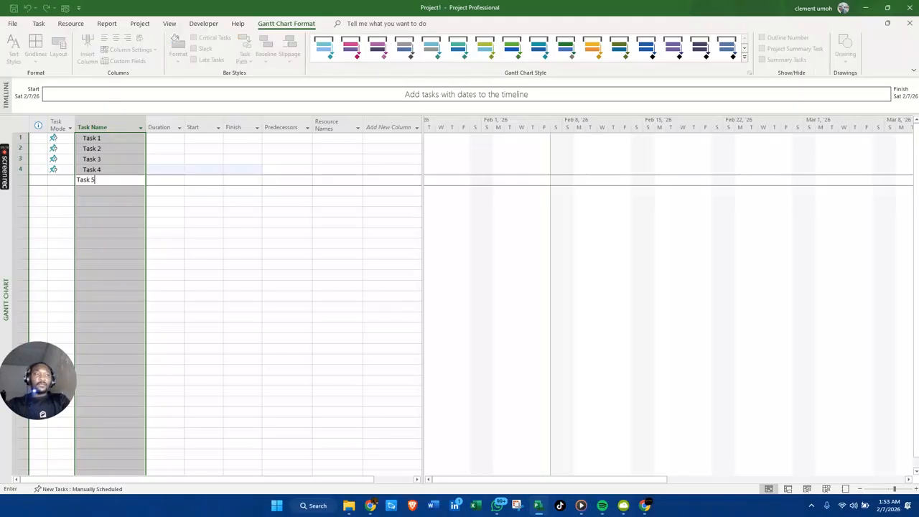
key("Return")
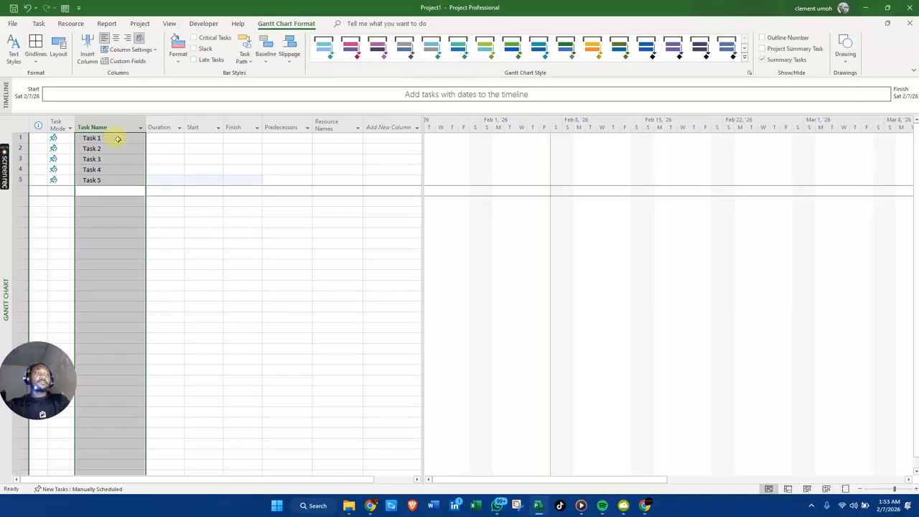
Switch the task mode of Task 1 to Auto Scheduled and back to Manually Scheduled
left_click(60, 138)
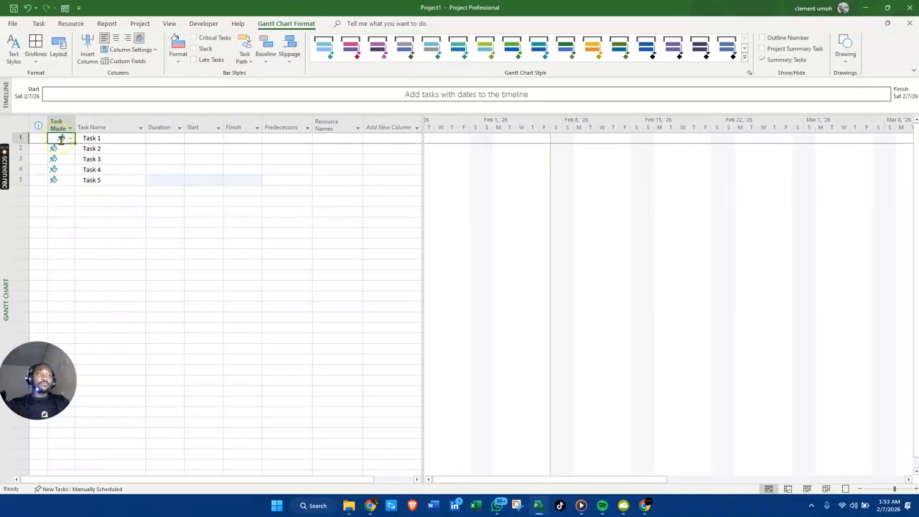
left_click(65, 171)
left_click(63, 139)
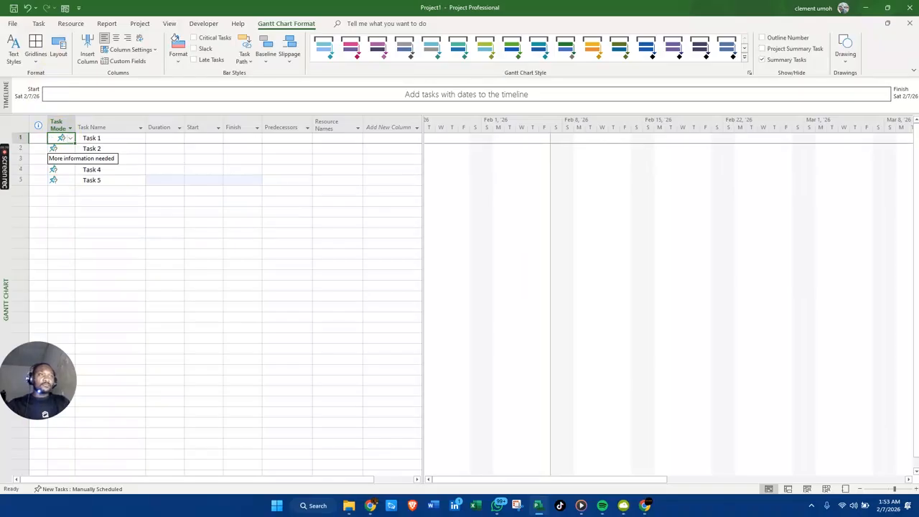
left_click(54, 150)
left_click_drag(64, 138, 65, 149)
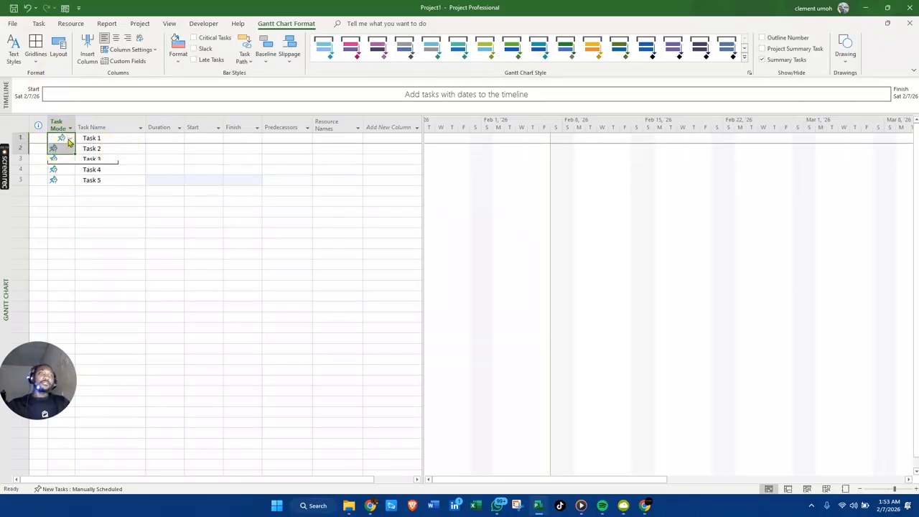
left_click(68, 140)
left_click(70, 138)
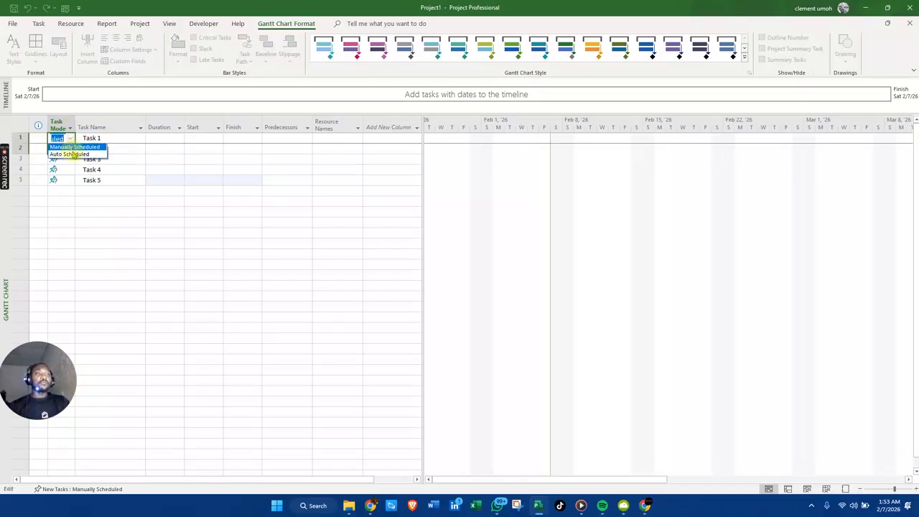
left_click(72, 151)
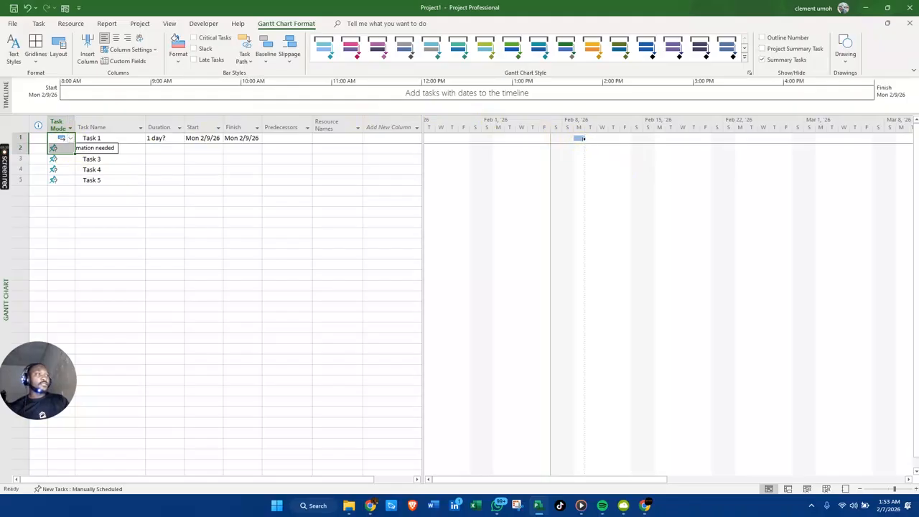
left_click(70, 138)
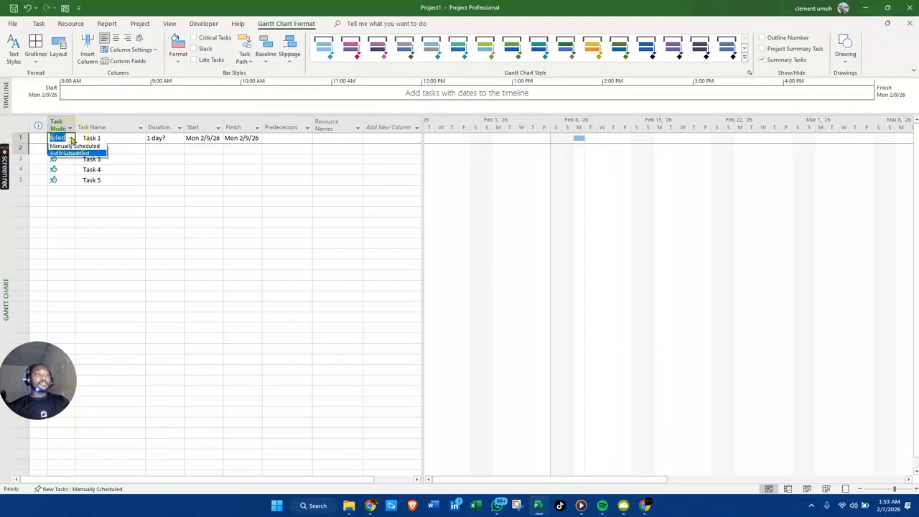
left_click(69, 154)
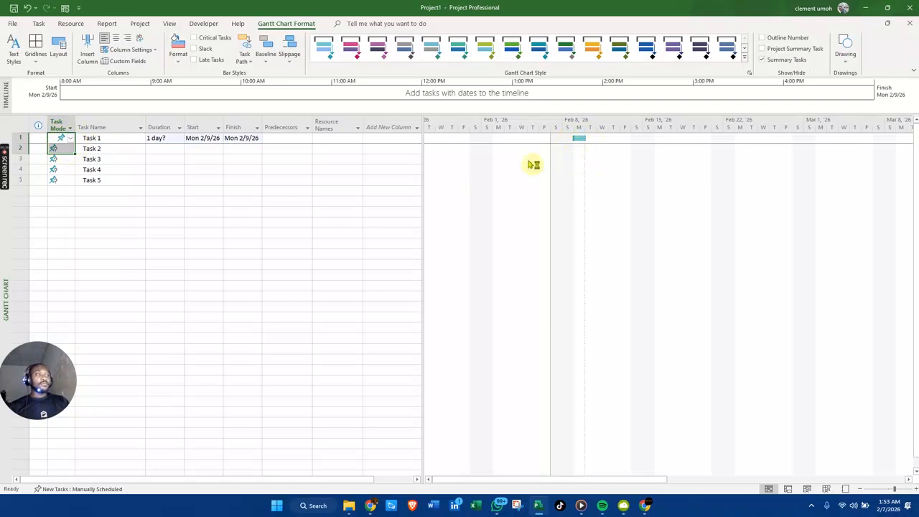
Set the duration of Task 1 to 1 day
left_click(158, 138)
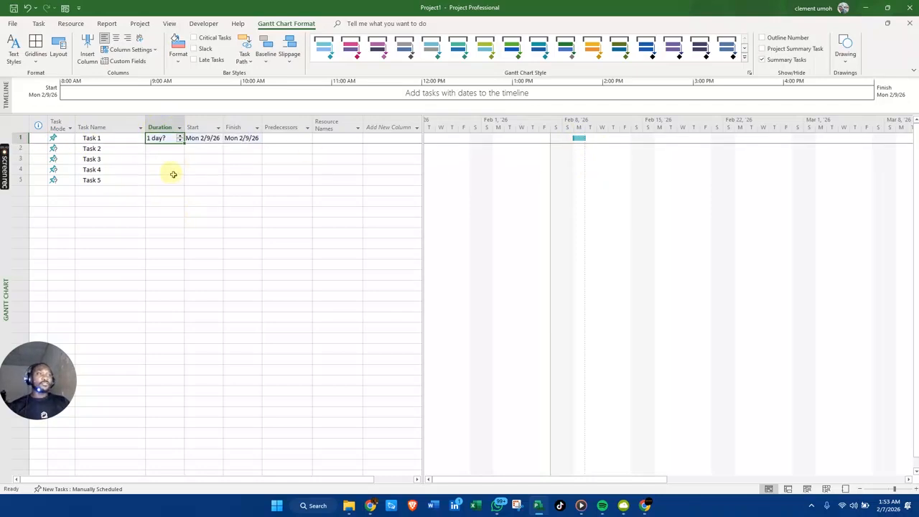
left_click(164, 138)
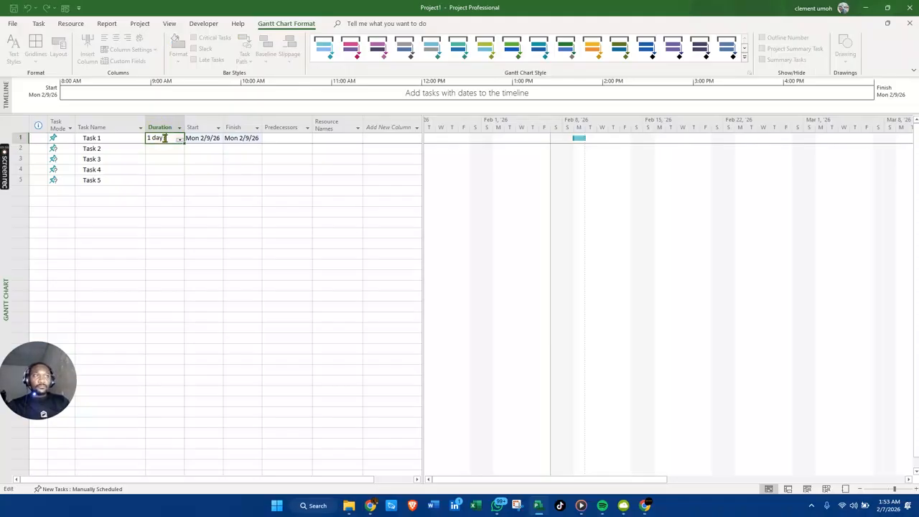
type("1")
left_click(167, 170)
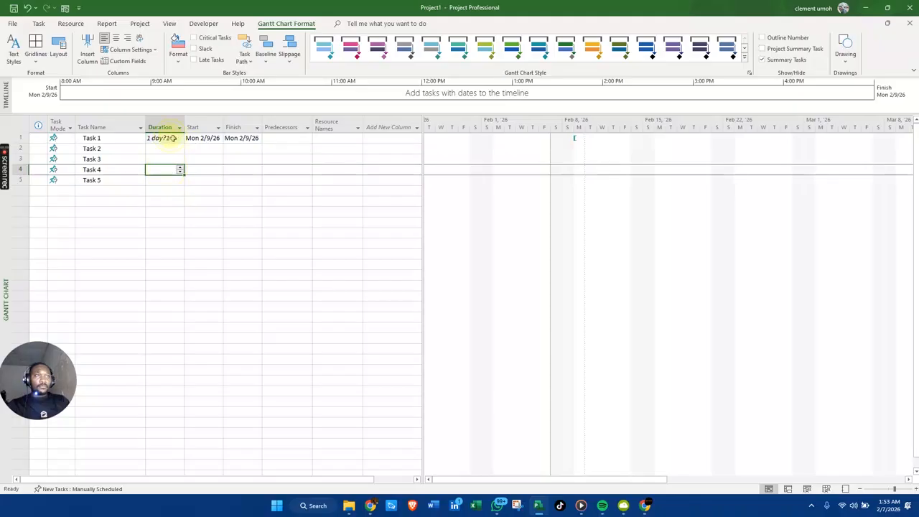
left_click(173, 138)
type("1 d")
key("Return")
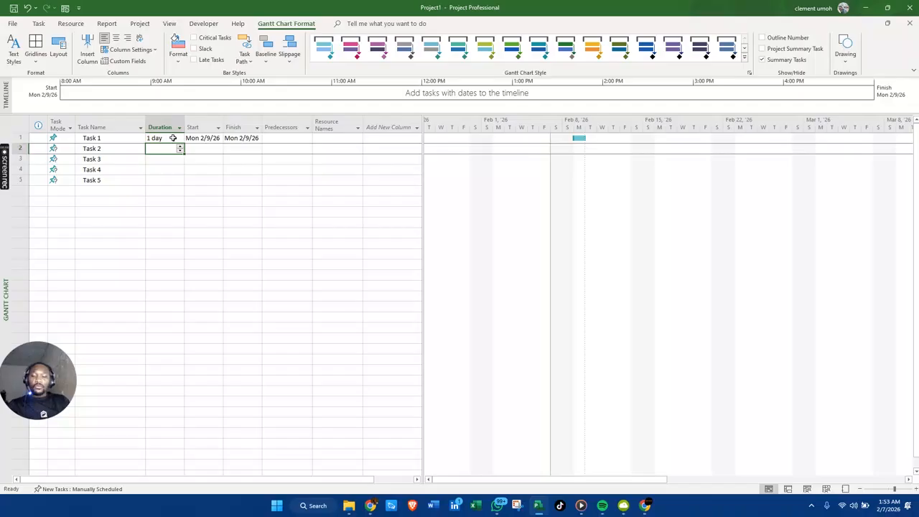
Enter durations of 2 weeks for Task 2, 3 minutes for Task 3, 4 hours for Task 4 and 5 months for Task 5
type("2 ")
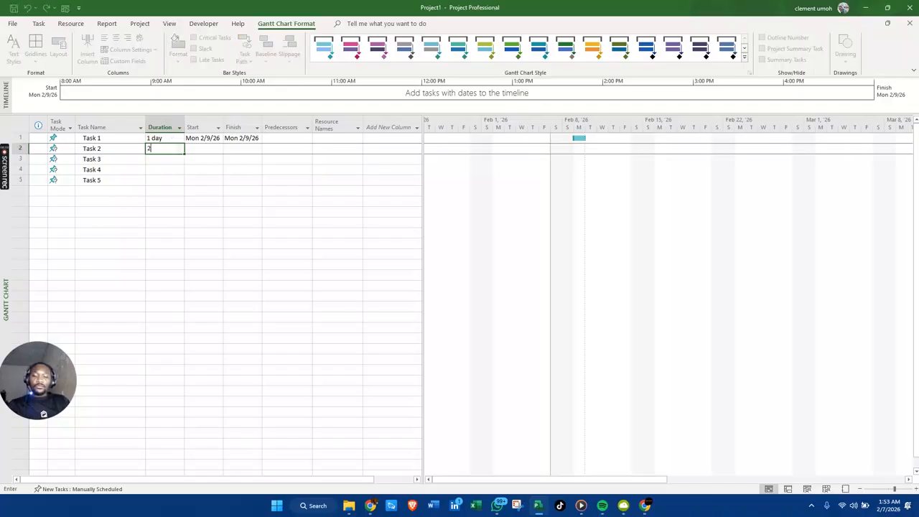
type("w")
key("Return")
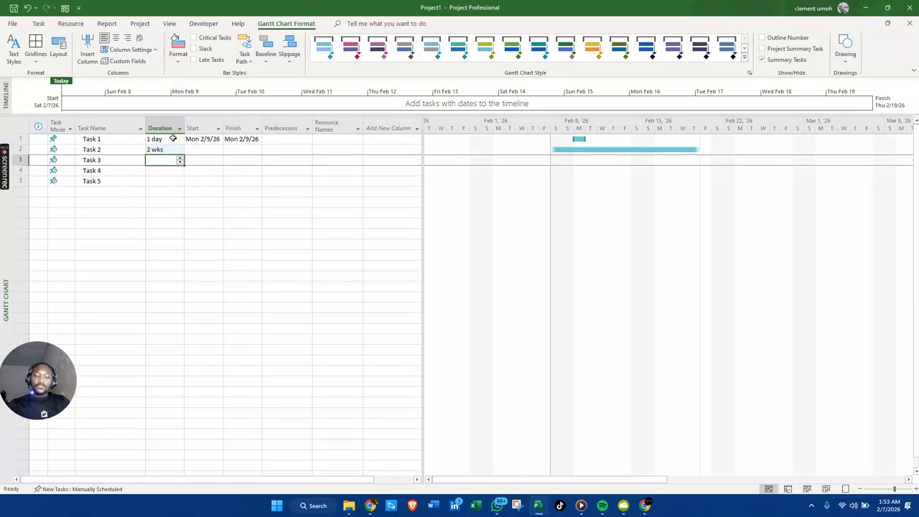
type("3m")
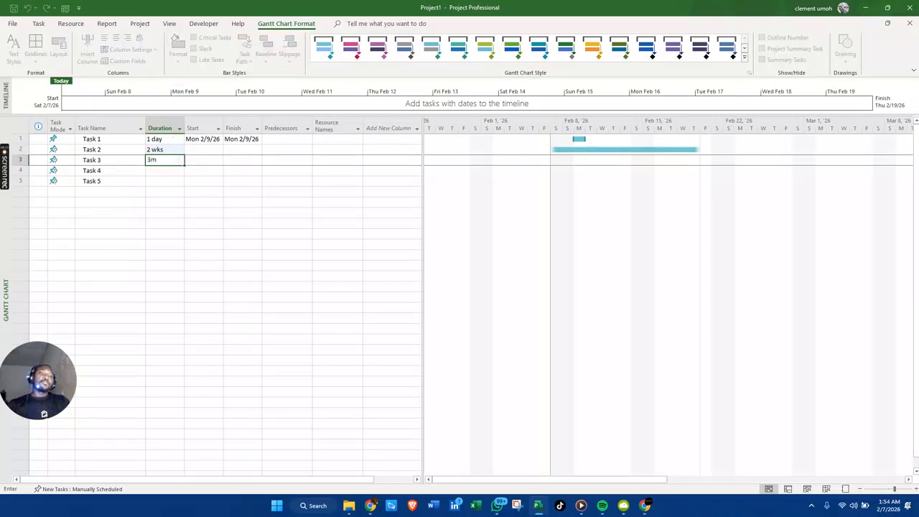
key("Return")
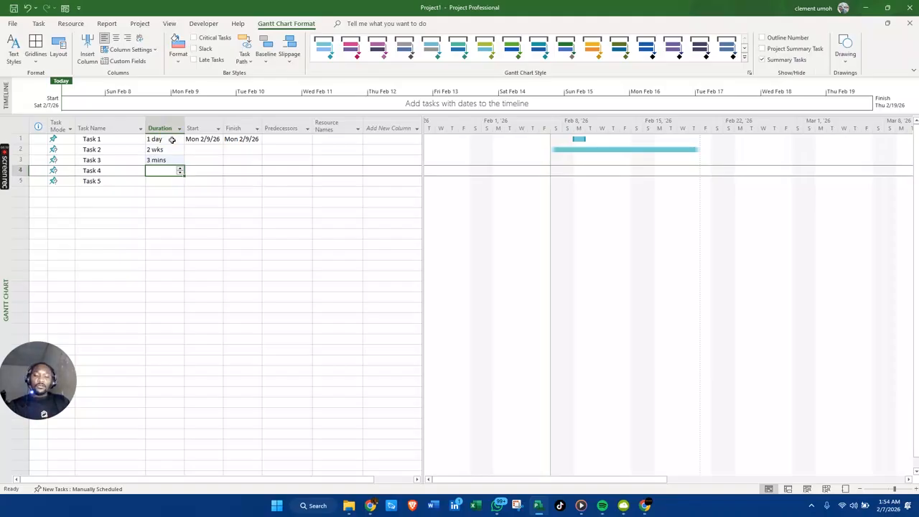
type("4 ")
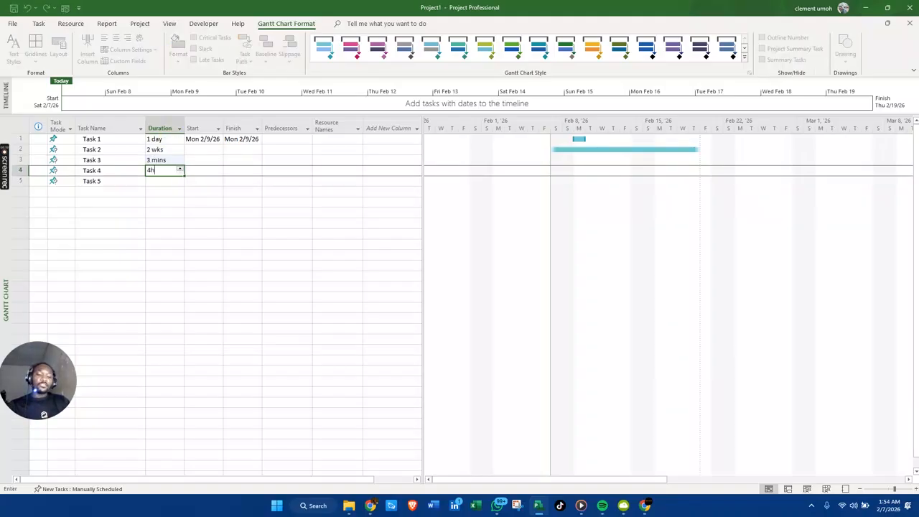
type("h")
key("Return")
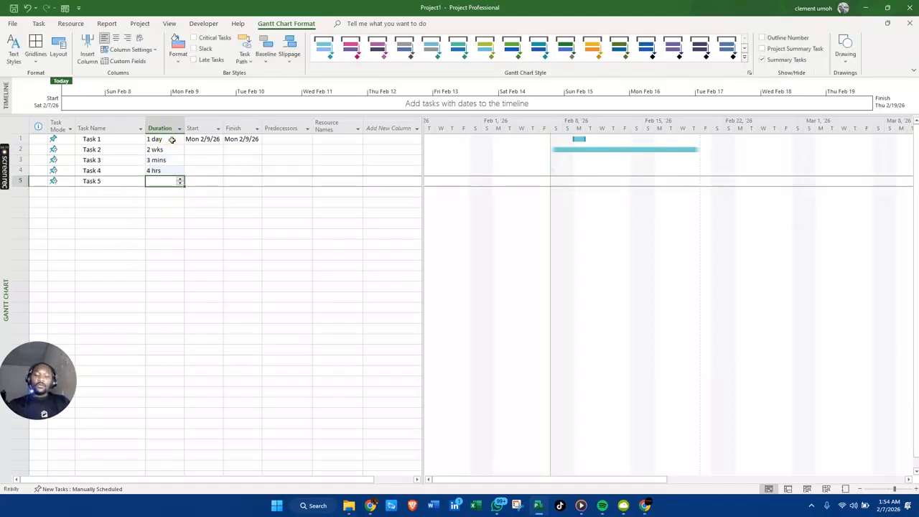
type("4")
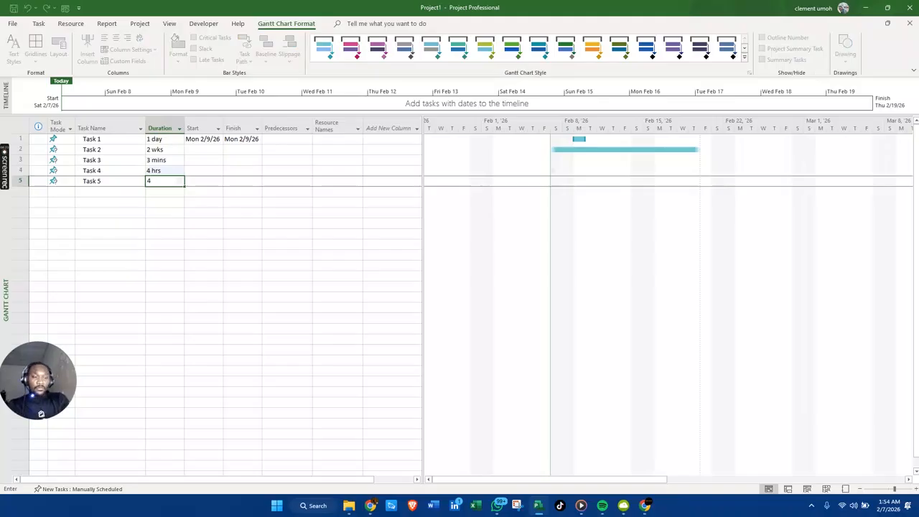
type("5month")
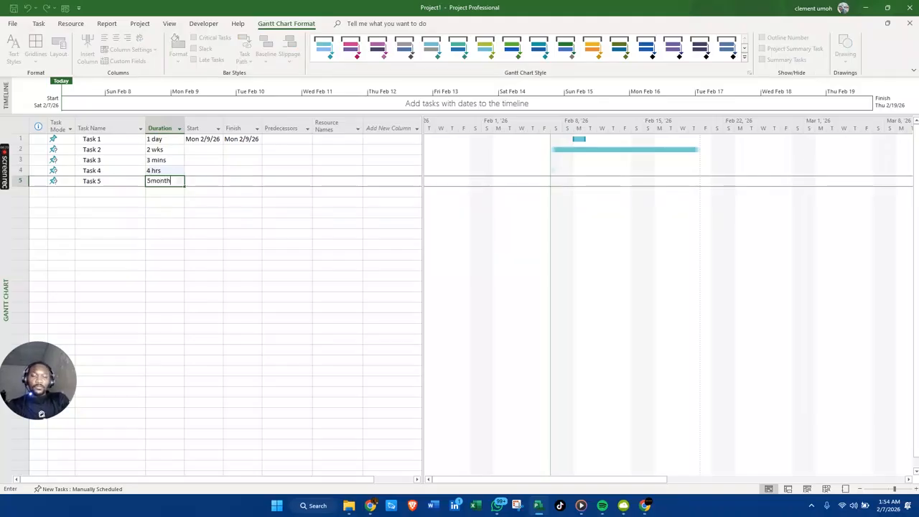
key("Return")
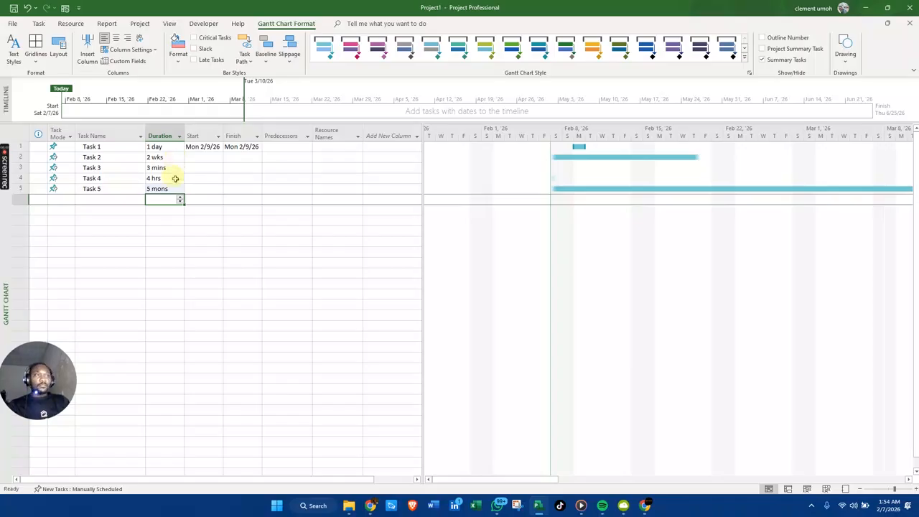
Look over the Start, Finish, Predecessors and Resource Names columns of the task table
left_click(217, 147)
left_click(243, 147)
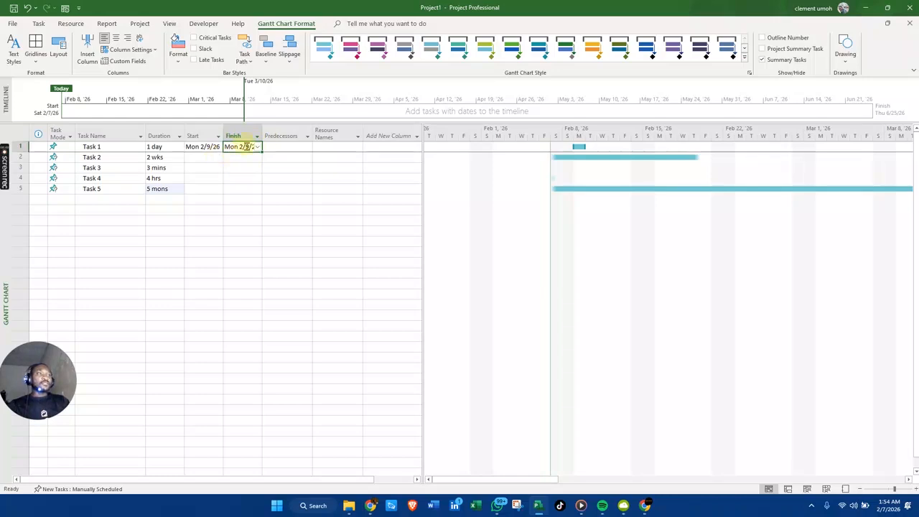
left_click(285, 137)
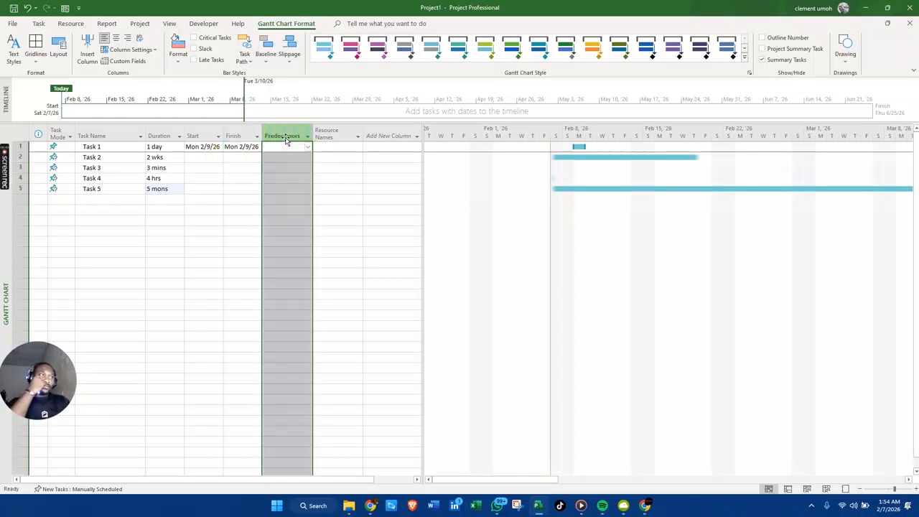
left_click(286, 139)
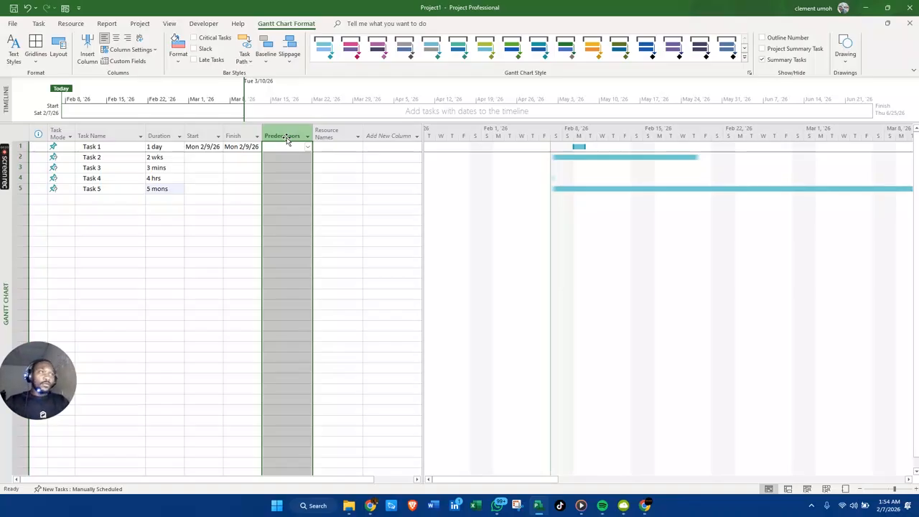
left_click(287, 140)
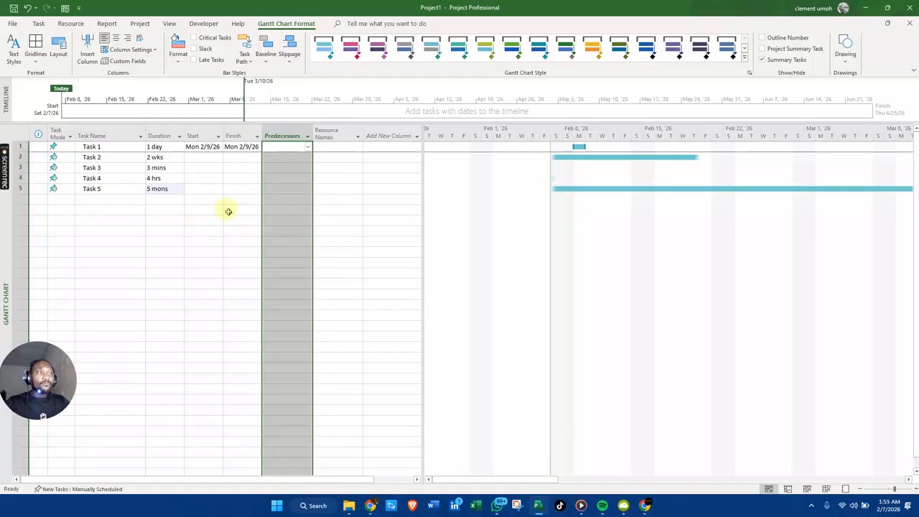
left_click(343, 158)
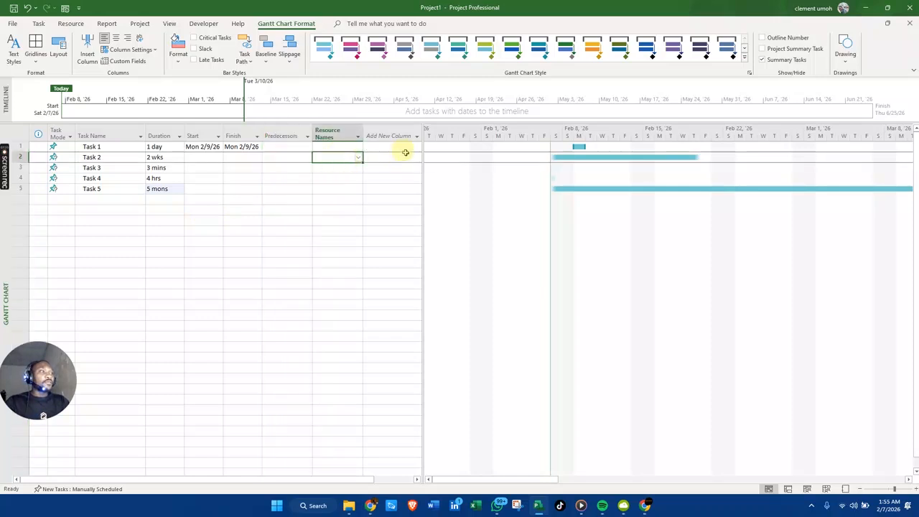
left_click(350, 133)
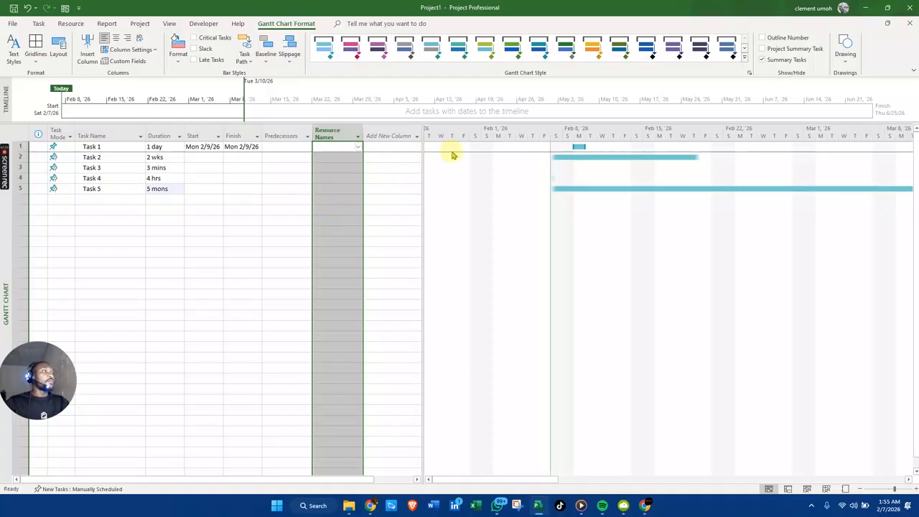
Add a working time exception named Valetine days on 2/14/2026 to the Standard project calendar
left_click(141, 24)
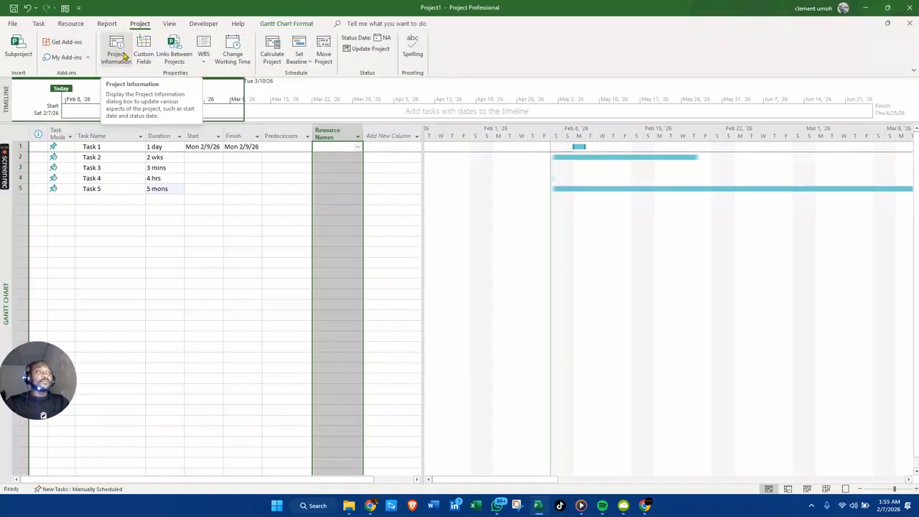
left_click(237, 50)
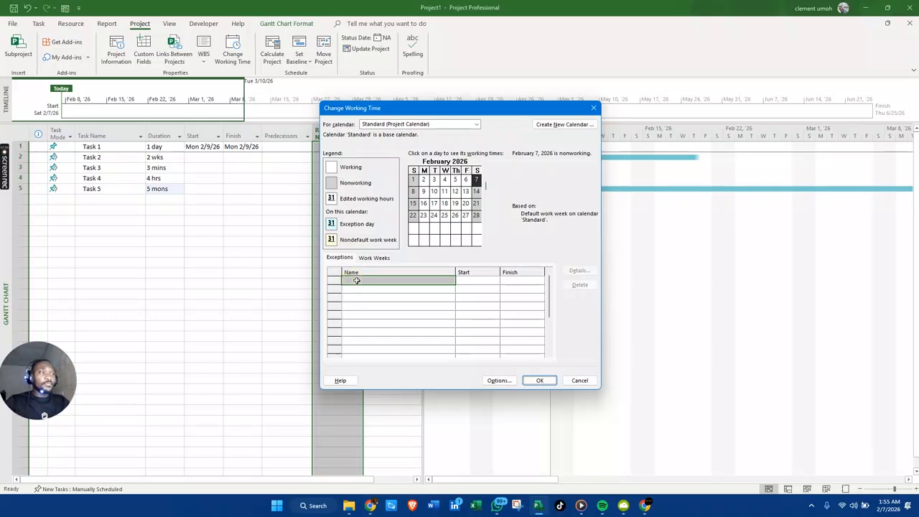
left_click(476, 191)
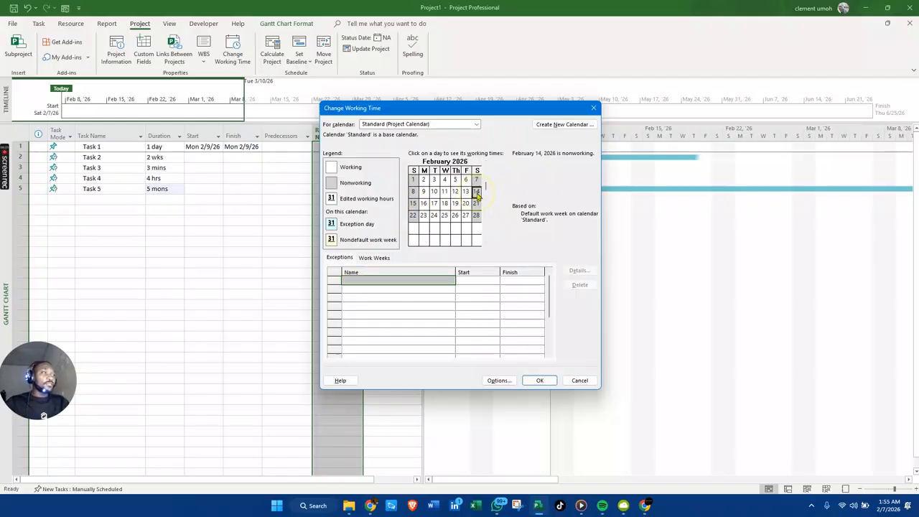
left_click(362, 280)
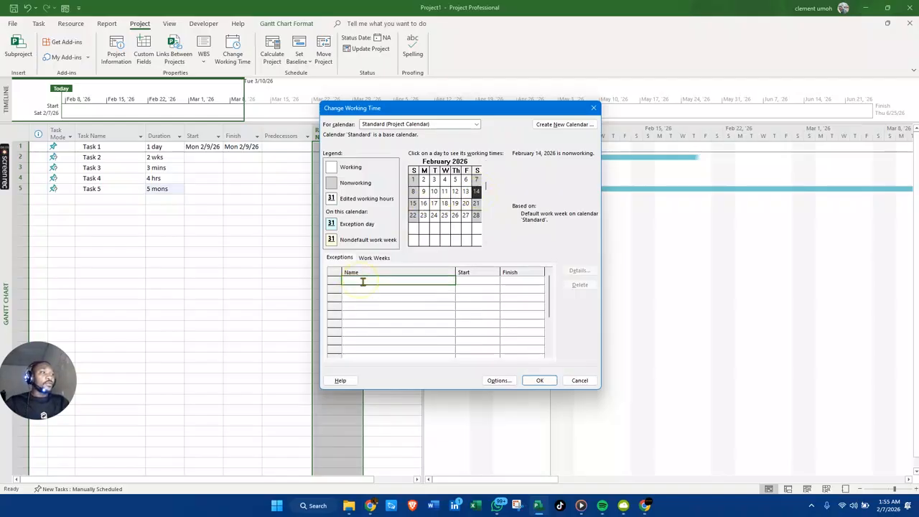
type("Valent")
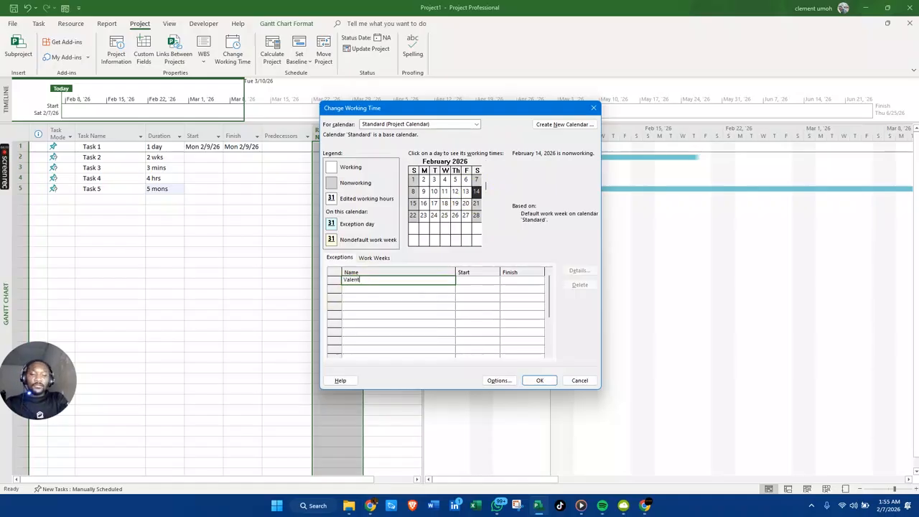
key("BackSpace")
key("BackSpace")
type("tine days")
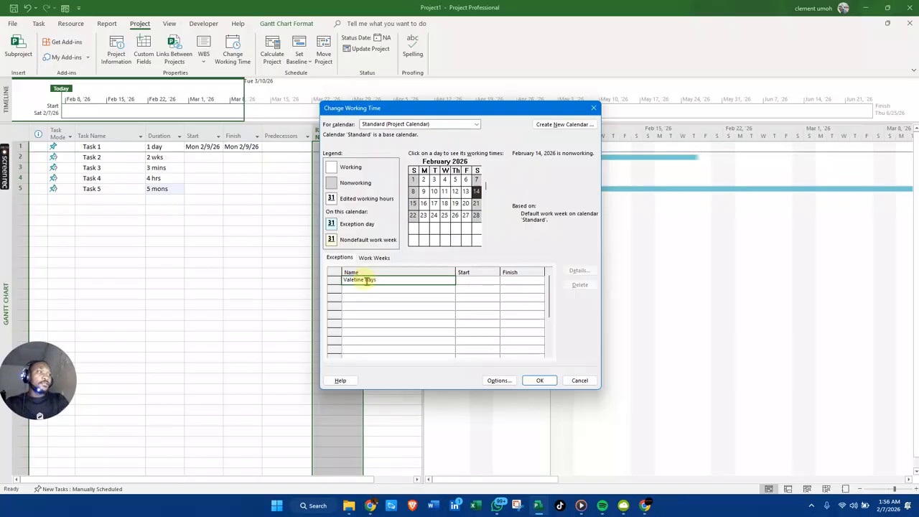
left_click(473, 279)
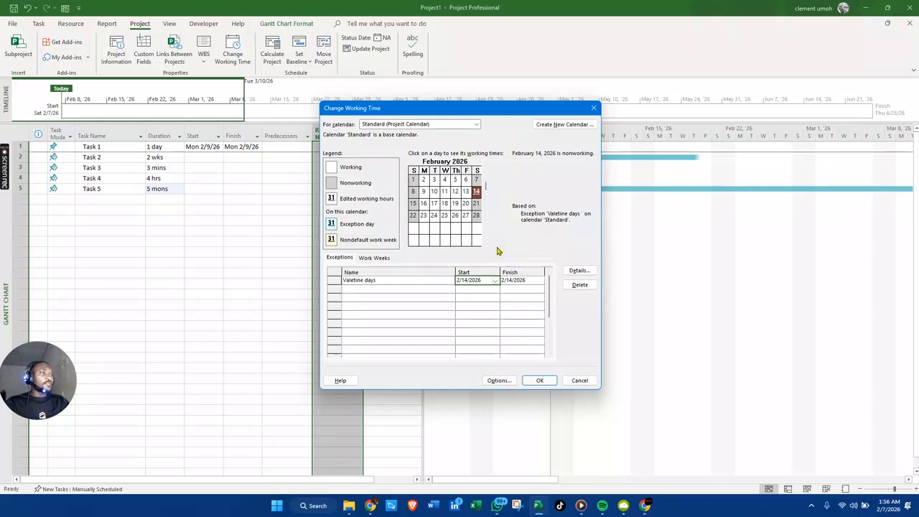
Set Sunday and Monday to nonworking time in the Standard calendar's default work week and apply the calendar changes
left_click(383, 259)
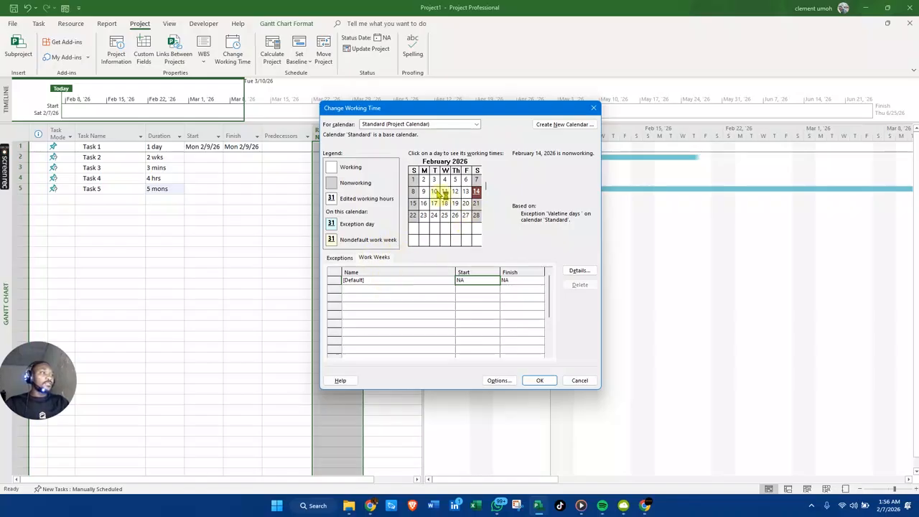
left_click(424, 205)
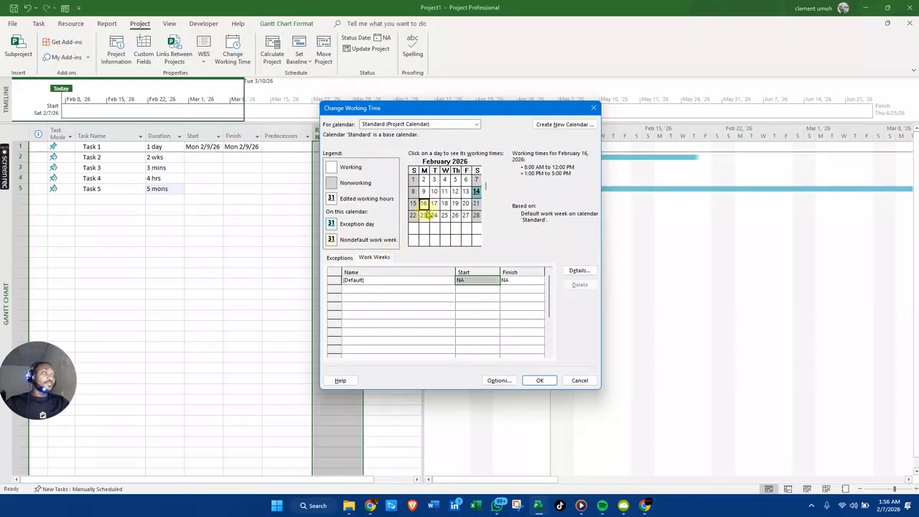
left_click(376, 281)
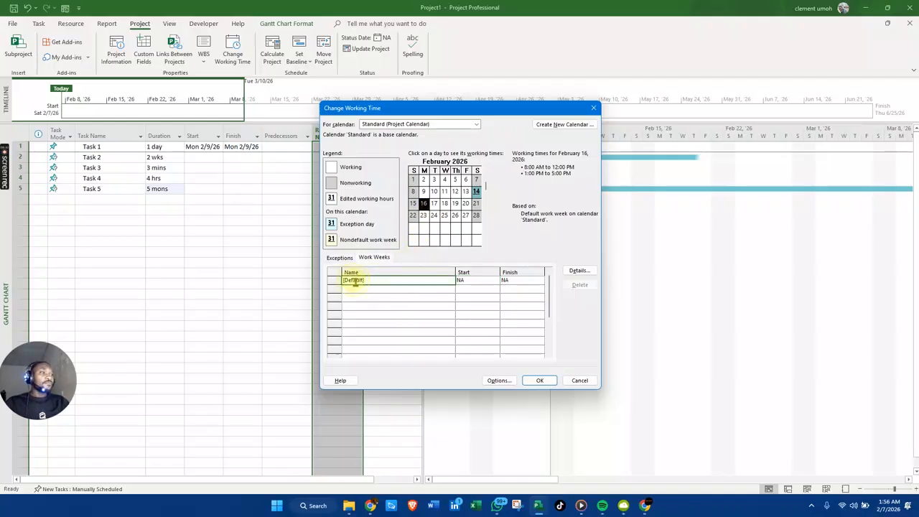
double_click(351, 280)
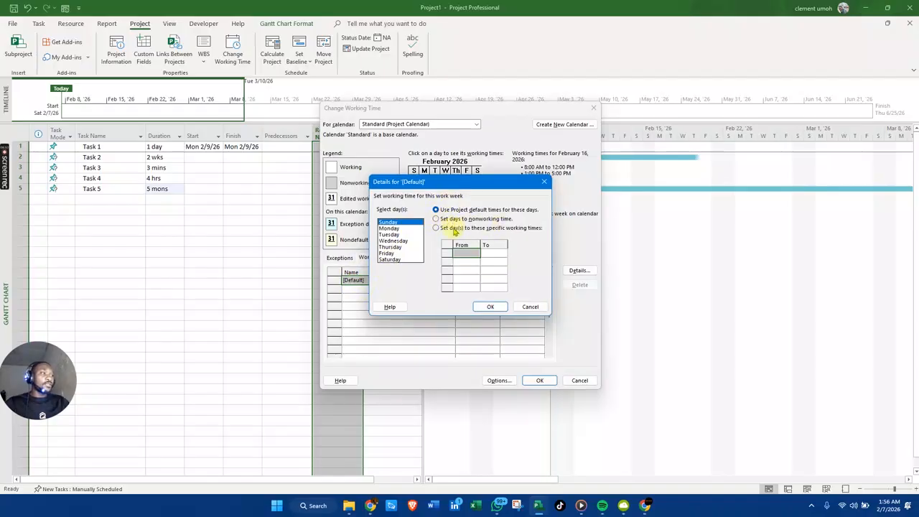
left_click(436, 219)
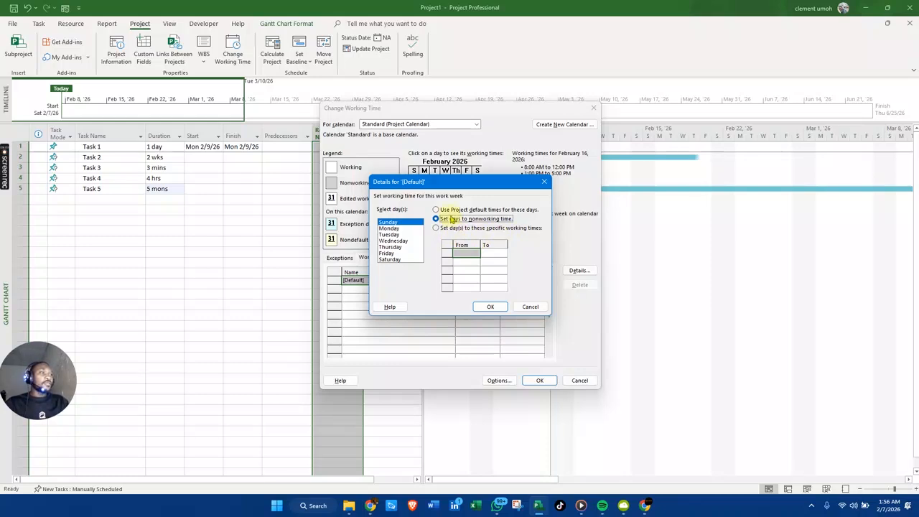
left_click(389, 228)
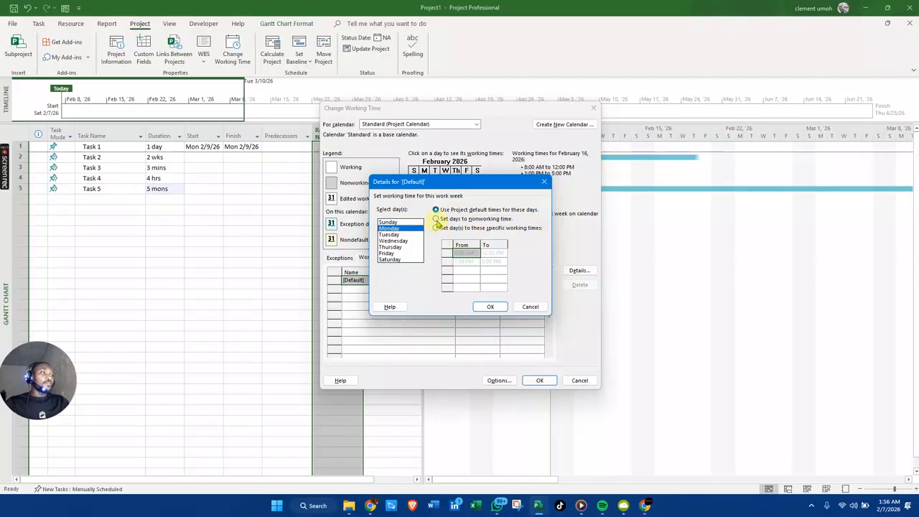
left_click(436, 219)
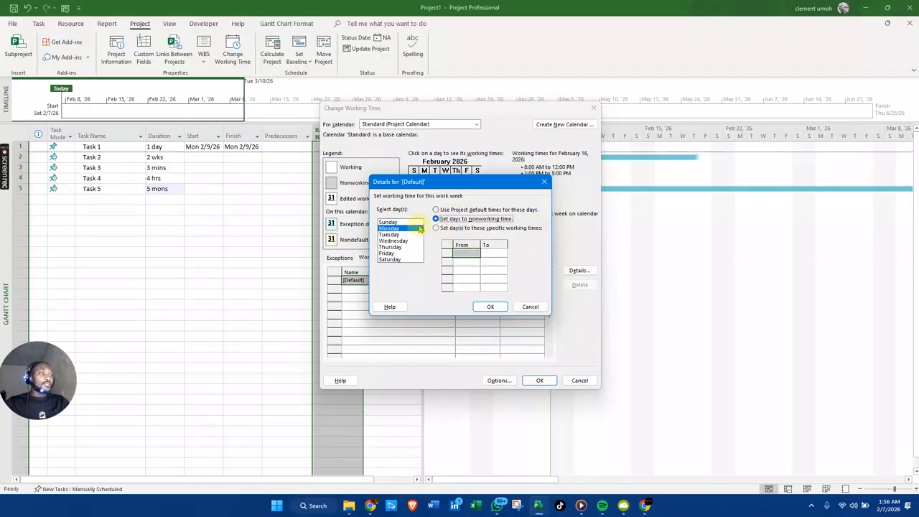
left_click(490, 307)
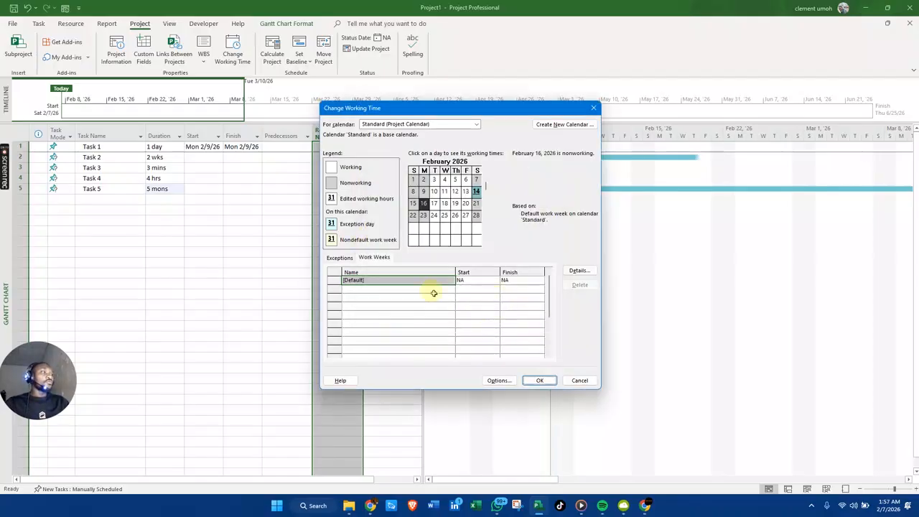
left_click(539, 381)
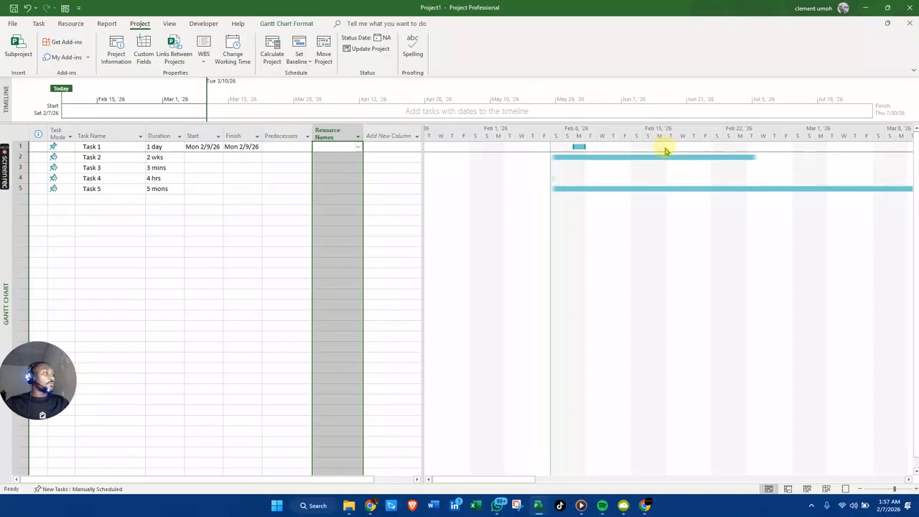
Set Sunday to use Project default times in the Standard calendar's default work week and apply the change
left_click(232, 51)
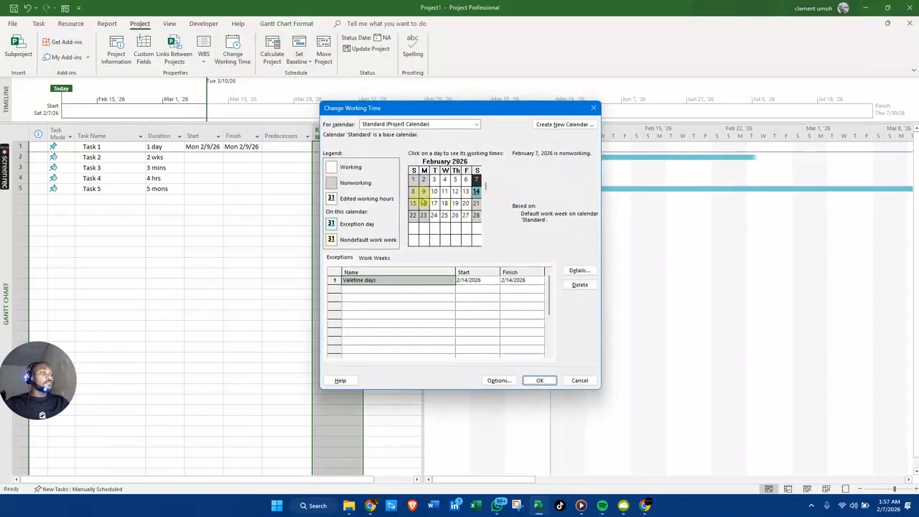
left_click(424, 204)
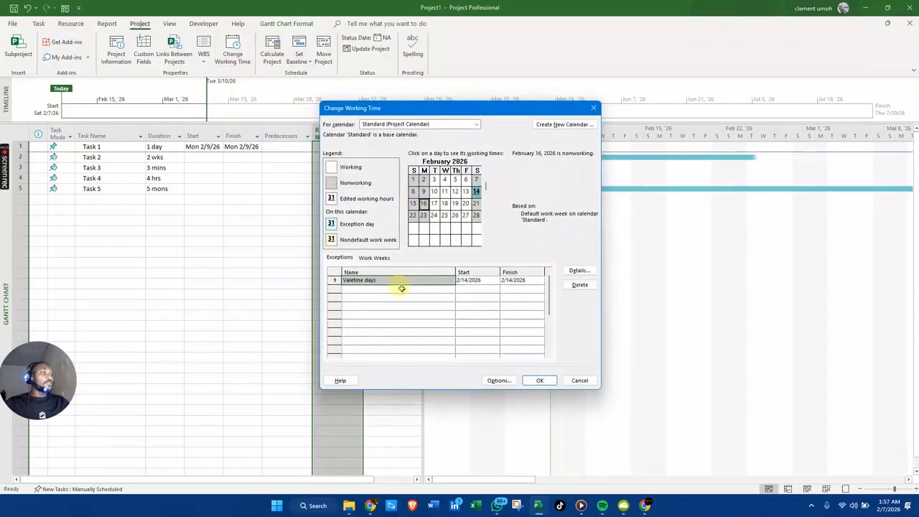
left_click(374, 258)
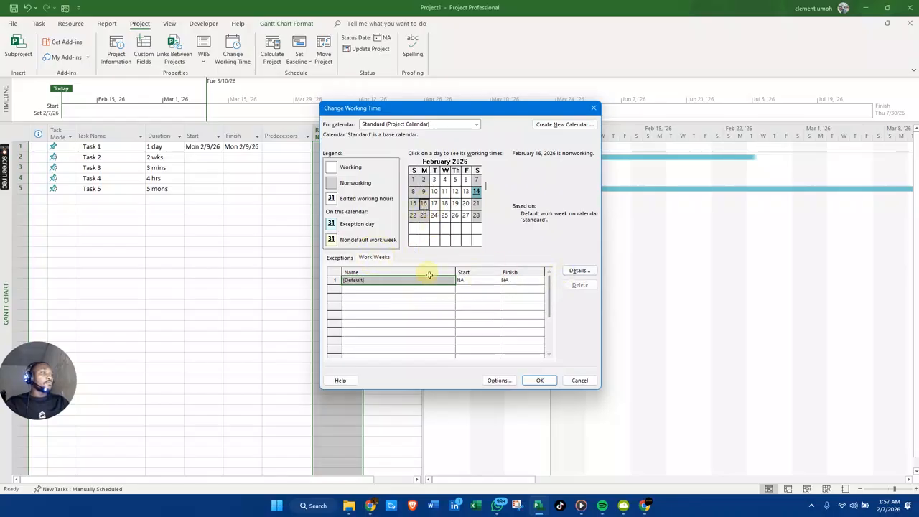
double_click(412, 280)
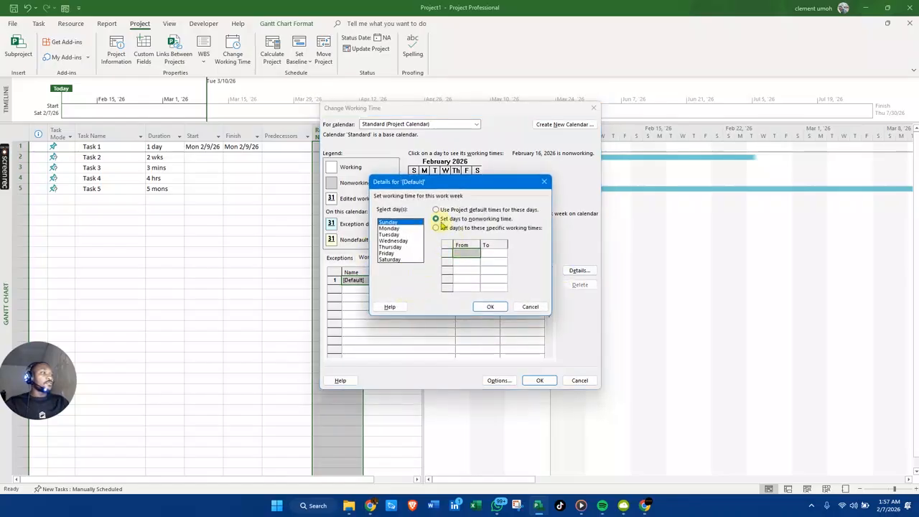
left_click(435, 210)
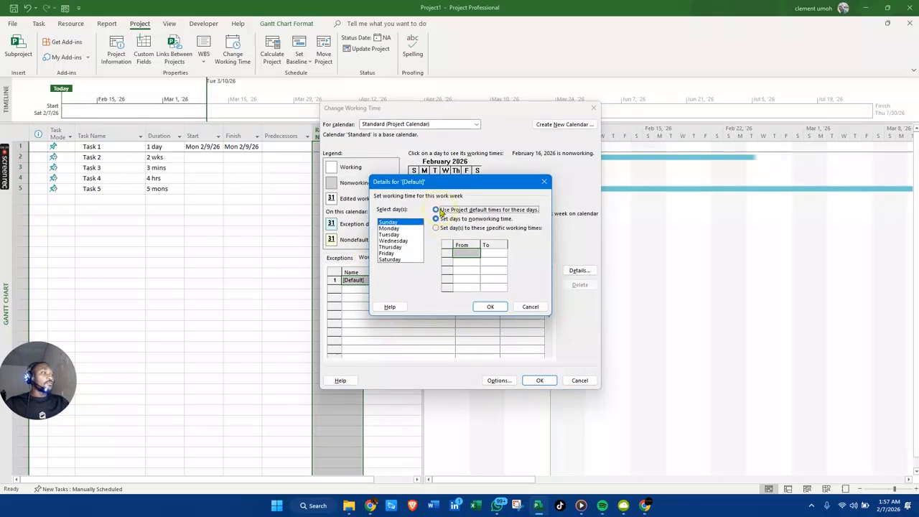
left_click(490, 307)
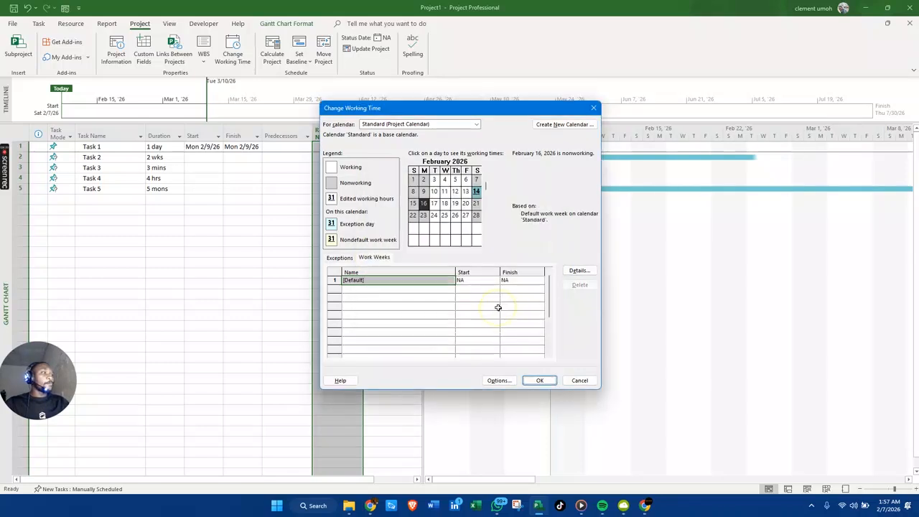
left_click(538, 381)
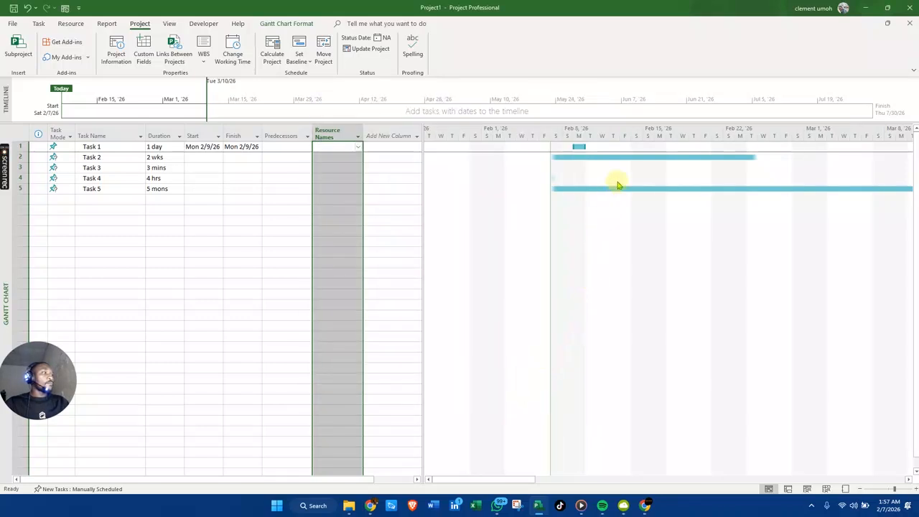